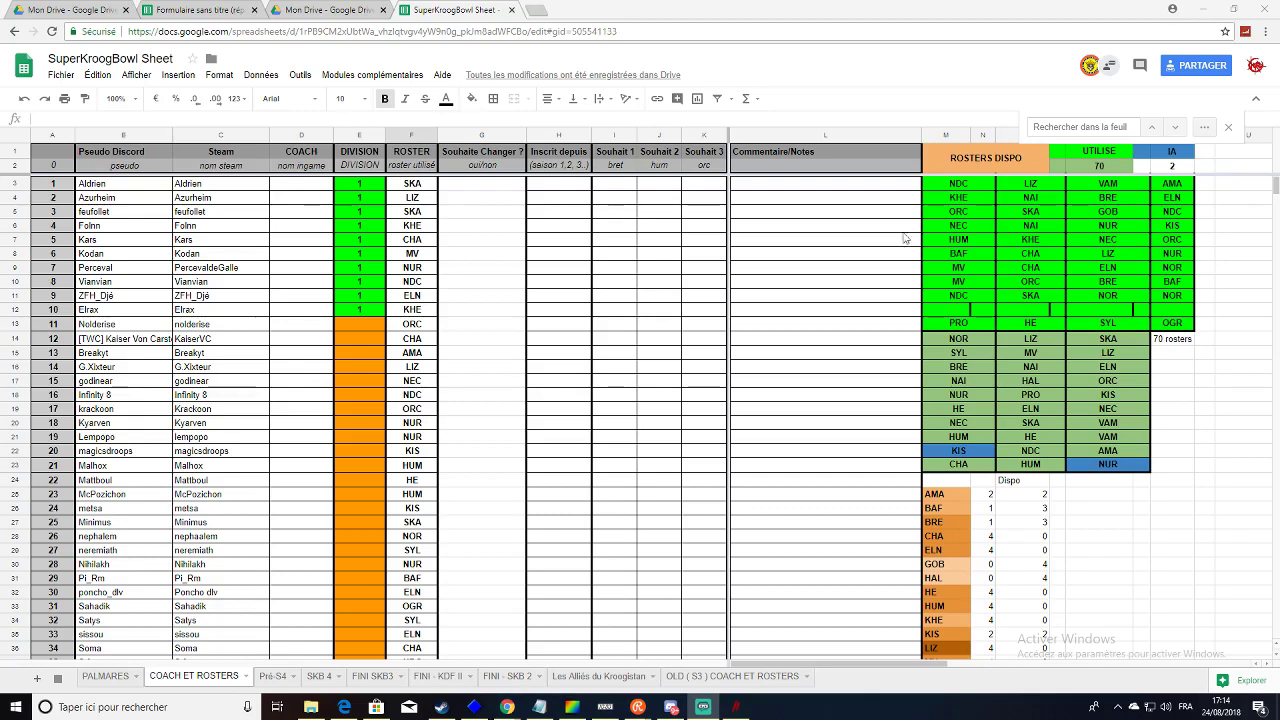
pyautogui.click(1217, 711)
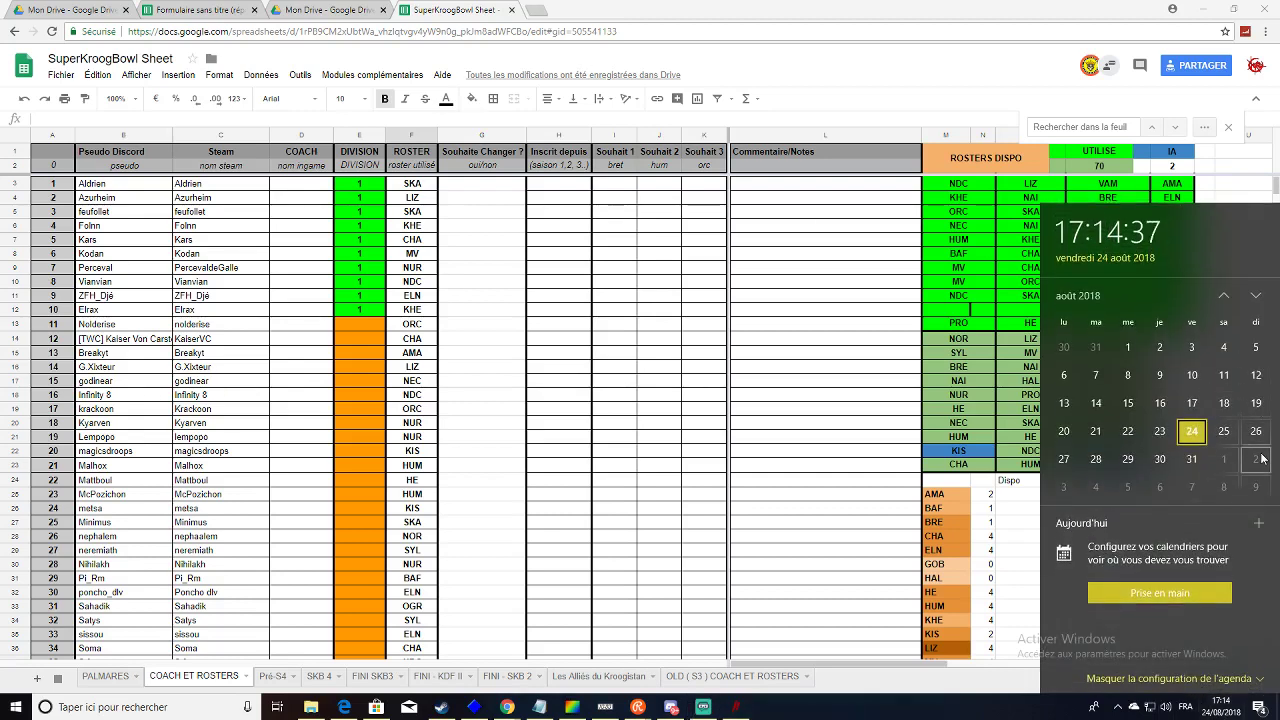
pyautogui.click(813, 59)
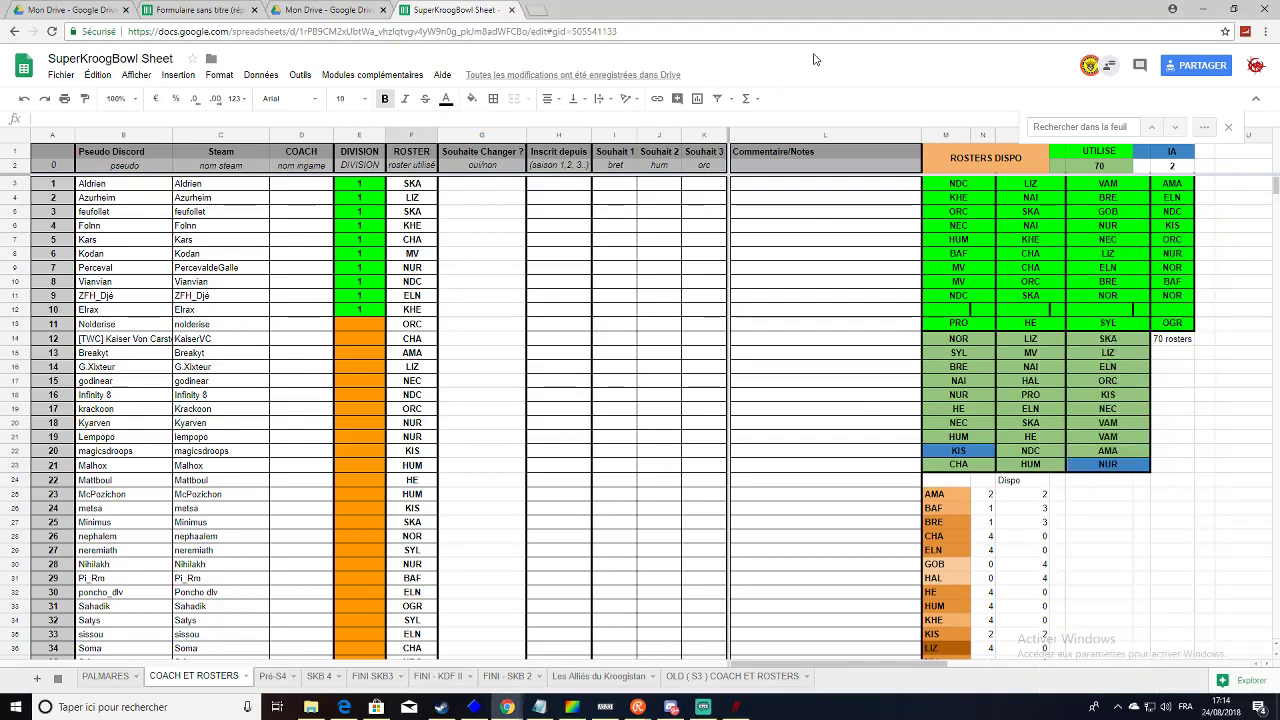
pyautogui.click(1119, 703)
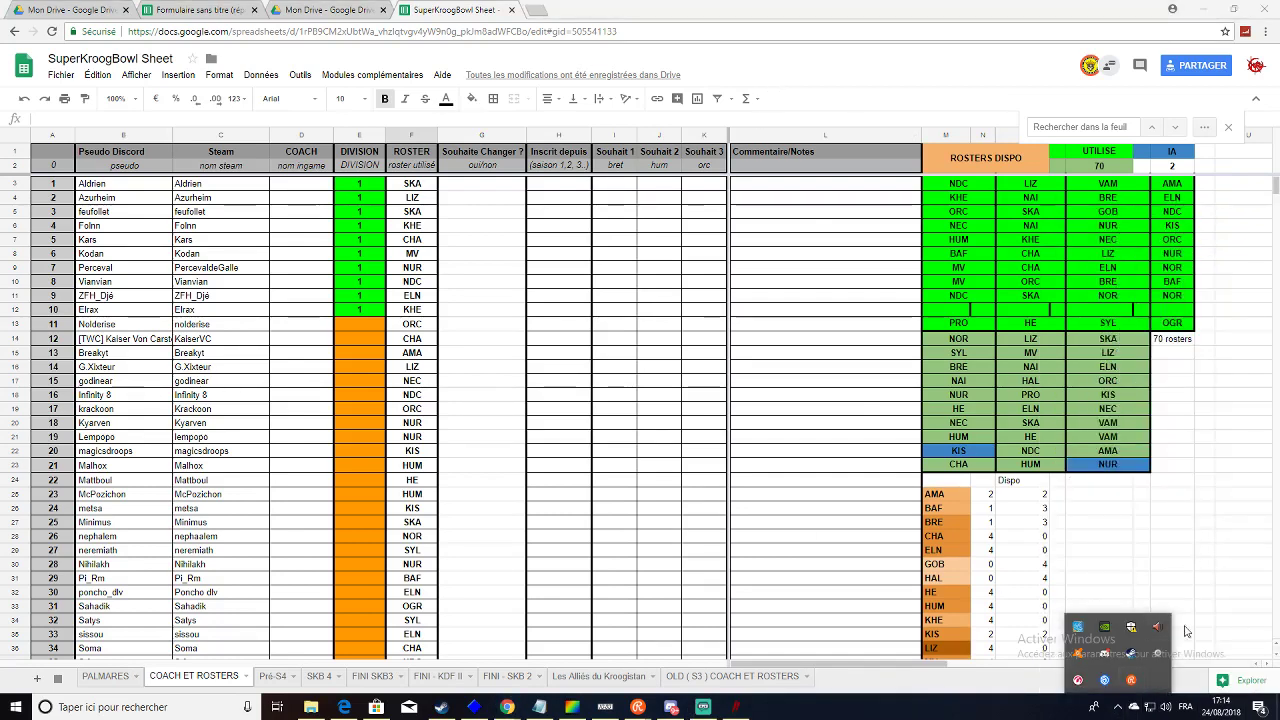
pyautogui.click(1205, 480)
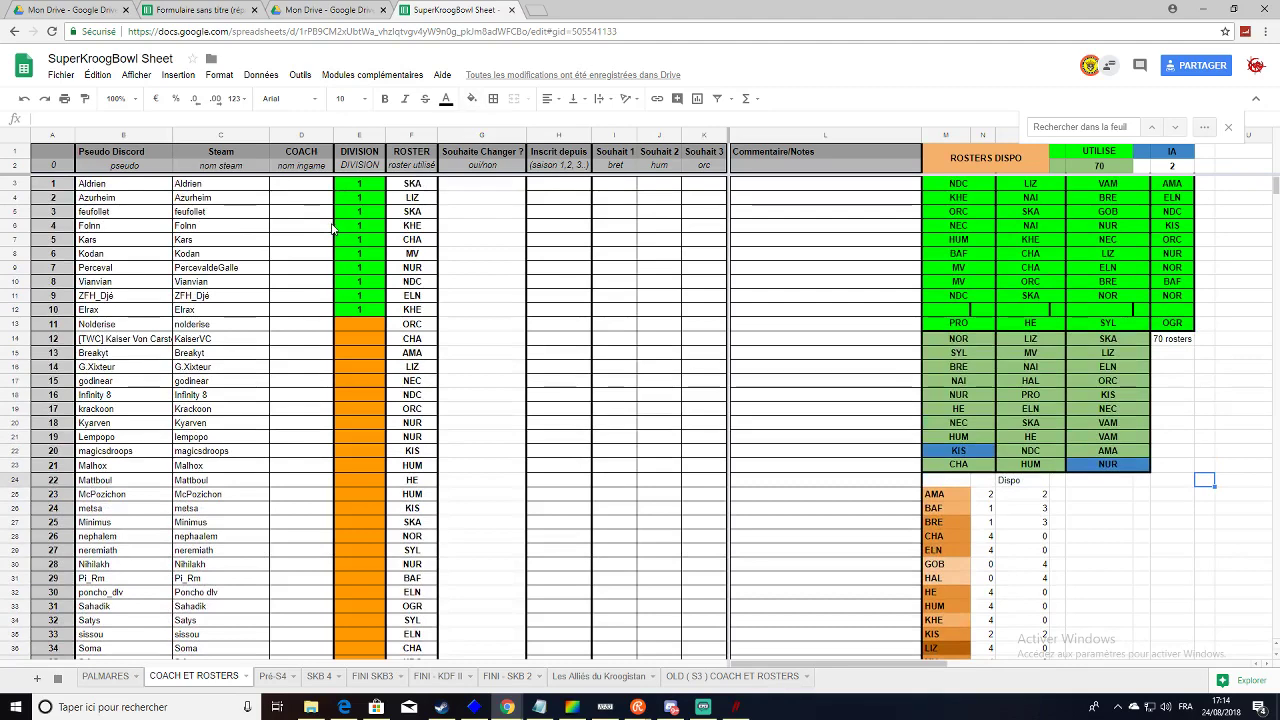
# Look through the full coach list on the COACH ET ROSTERS sheet, with its divisions and rosters.
pyautogui.scroll(-1, 447, 336)
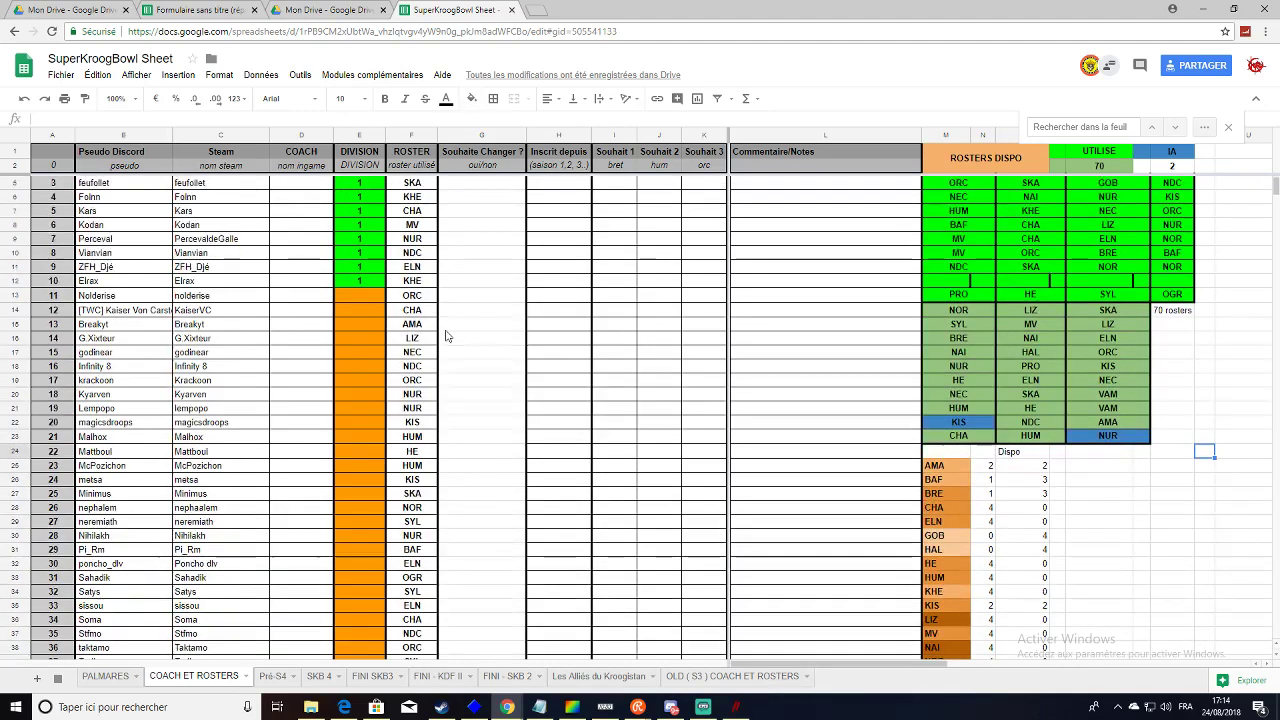
pyautogui.scroll(-1, 447, 336)
pyautogui.moveTo(425, 225); pyautogui.dragTo(444, 526)
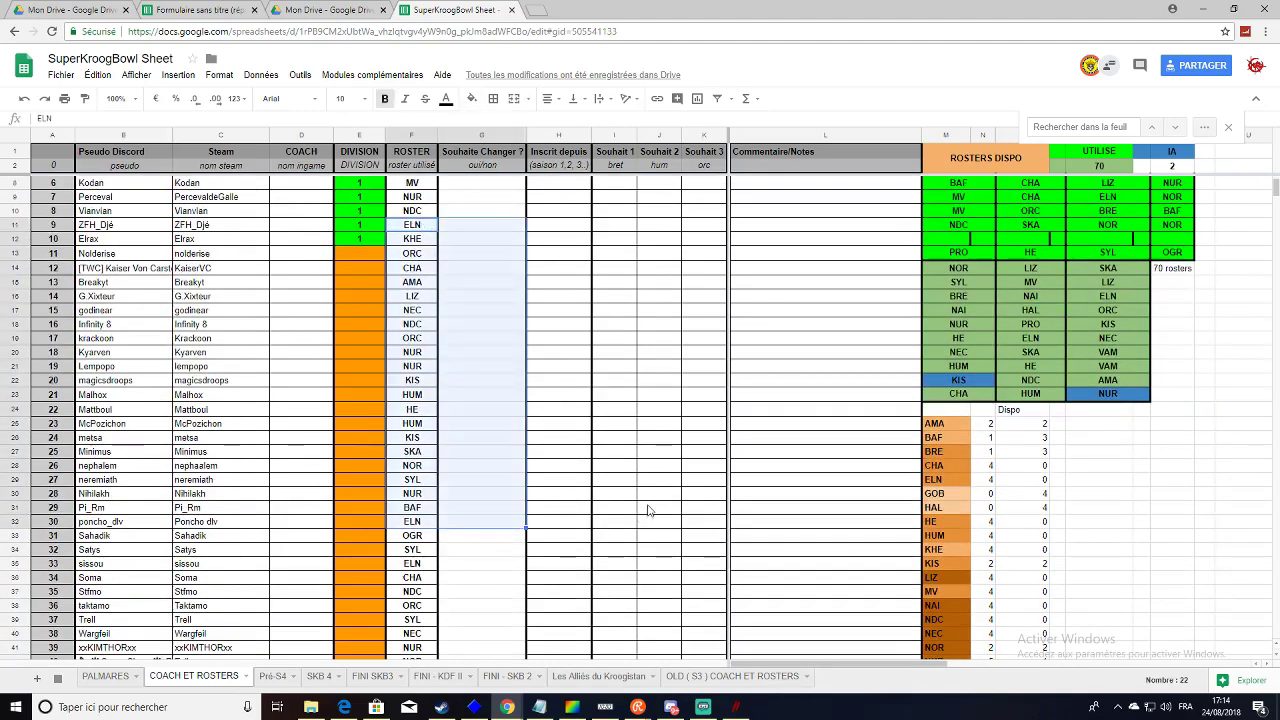
pyautogui.scroll(-4, 648, 511)
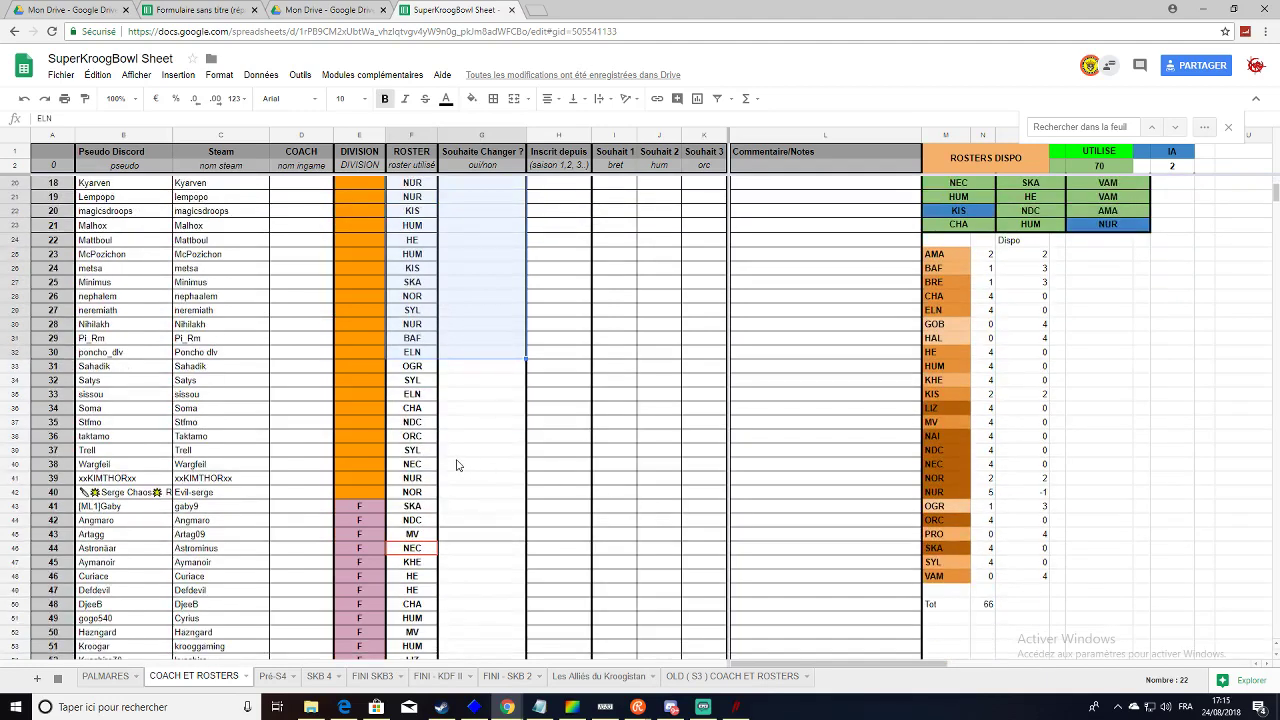
pyautogui.click(412, 284)
pyautogui.scroll(-6, 410, 360)
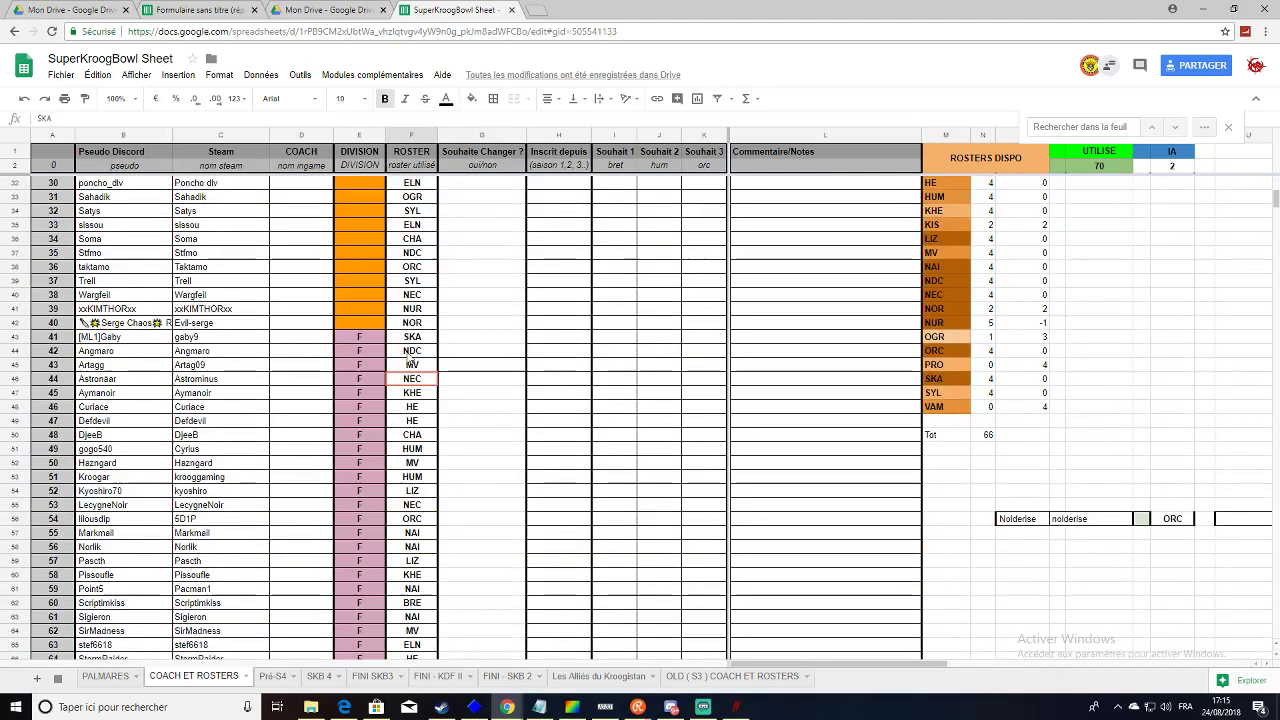
pyautogui.scroll(-3, 348, 483)
pyautogui.moveTo(50, 476); pyautogui.dragTo(461, 496)
pyautogui.scroll(12, 533, 440)
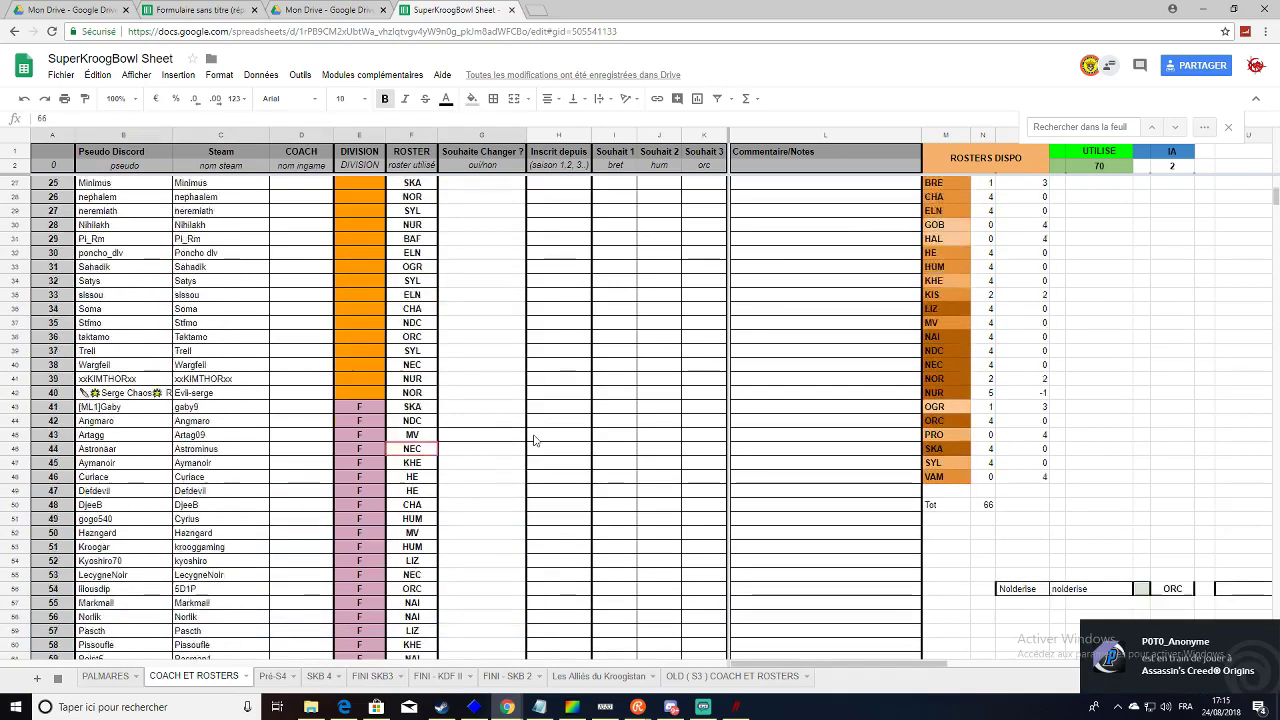
pyautogui.scroll(3, 533, 440)
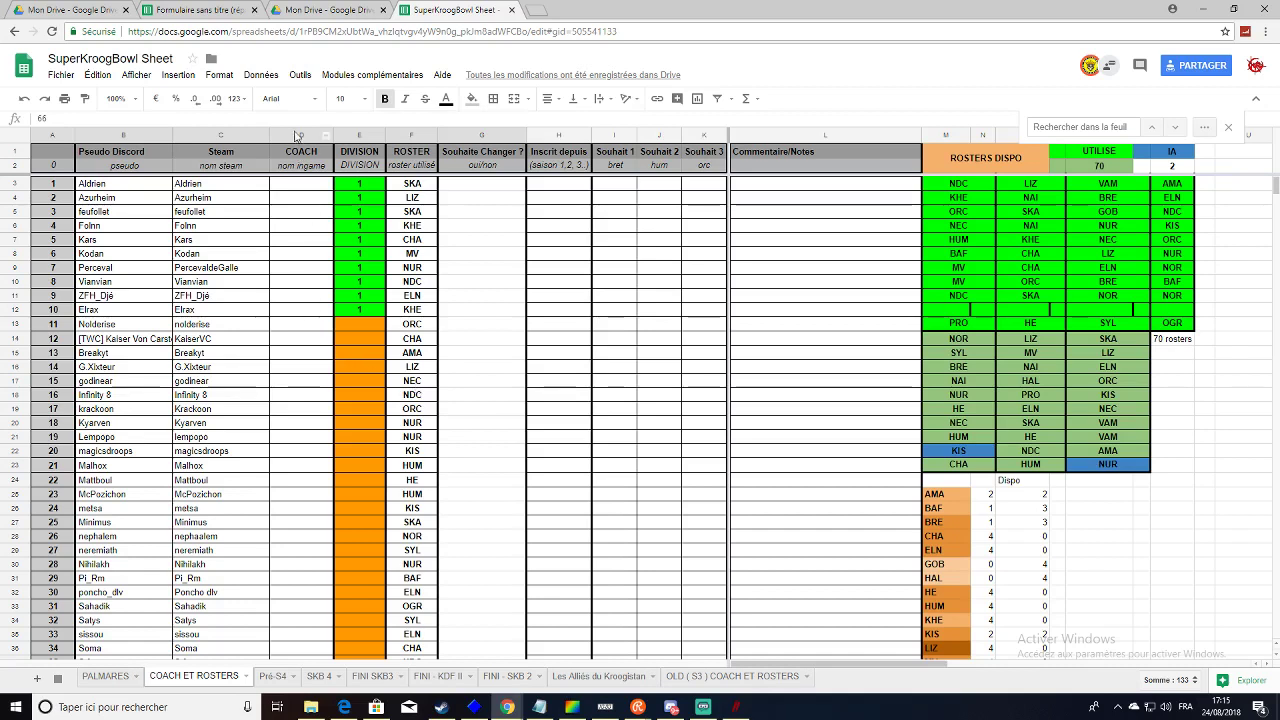
# Examine the three coach groups in turn: division 1, division F, and the orange rows without a division.
pyautogui.moveTo(124, 186); pyautogui.dragTo(447, 312)
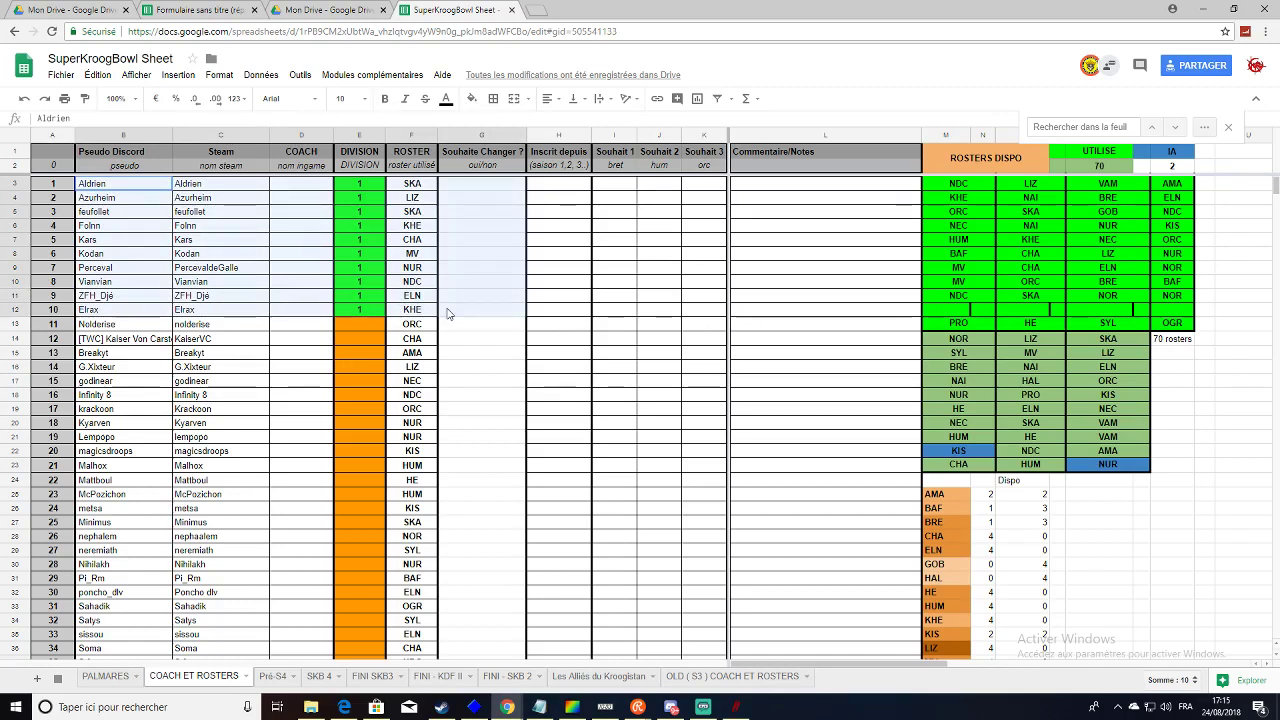
pyautogui.moveTo(447, 313); pyautogui.dragTo(447, 313)
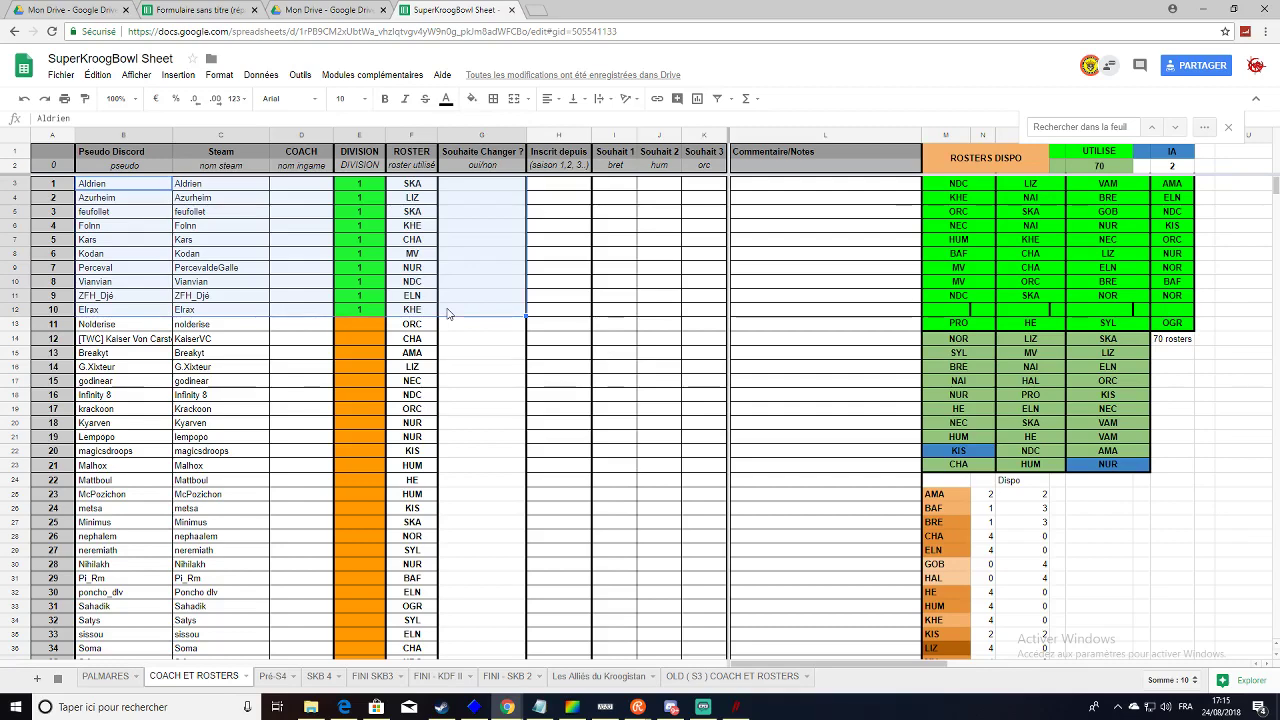
pyautogui.scroll(-2, 348, 280)
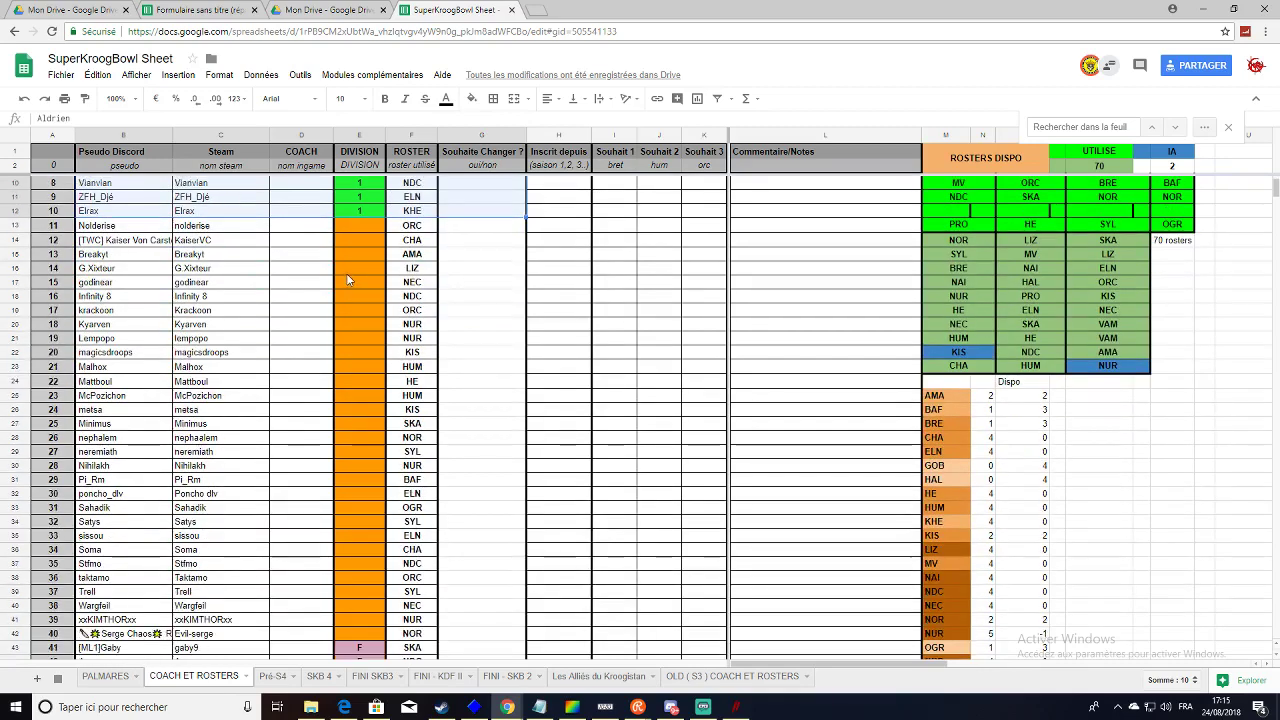
pyautogui.scroll(-10, 346, 275)
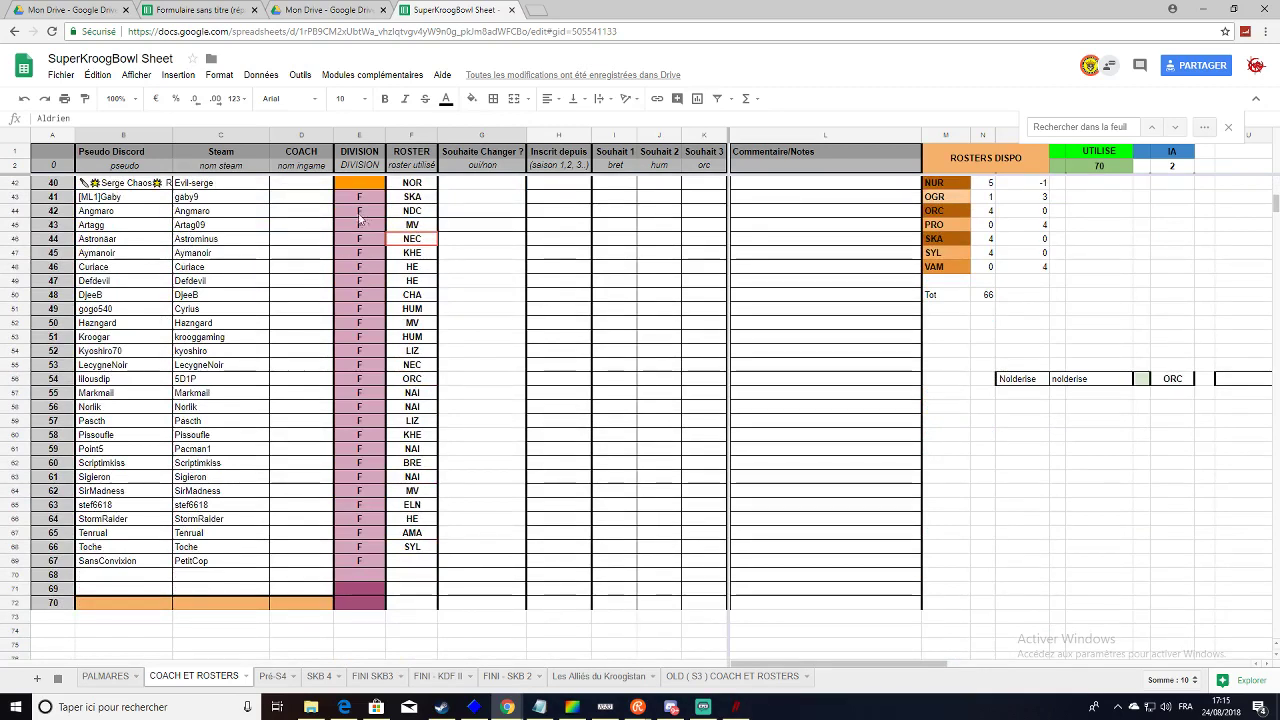
pyautogui.moveTo(100, 198); pyautogui.dragTo(457, 585)
pyautogui.scroll(5, 466, 350)
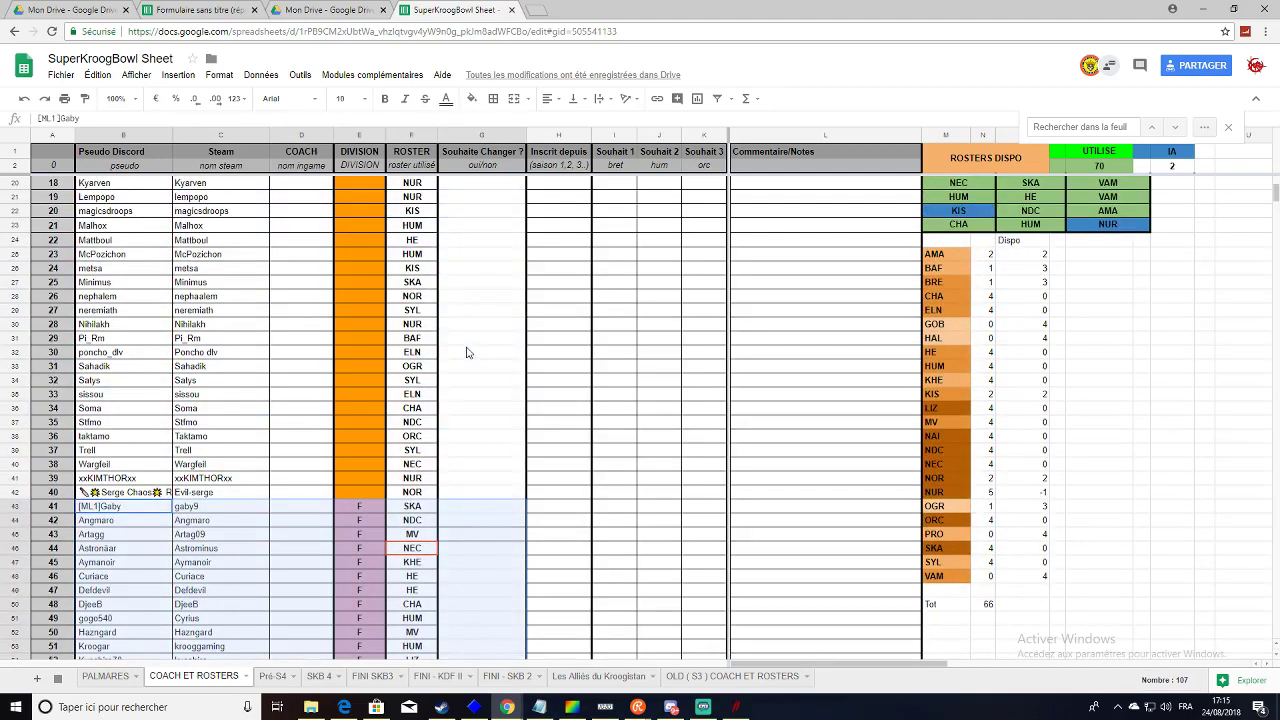
pyautogui.scroll(3, 472, 355)
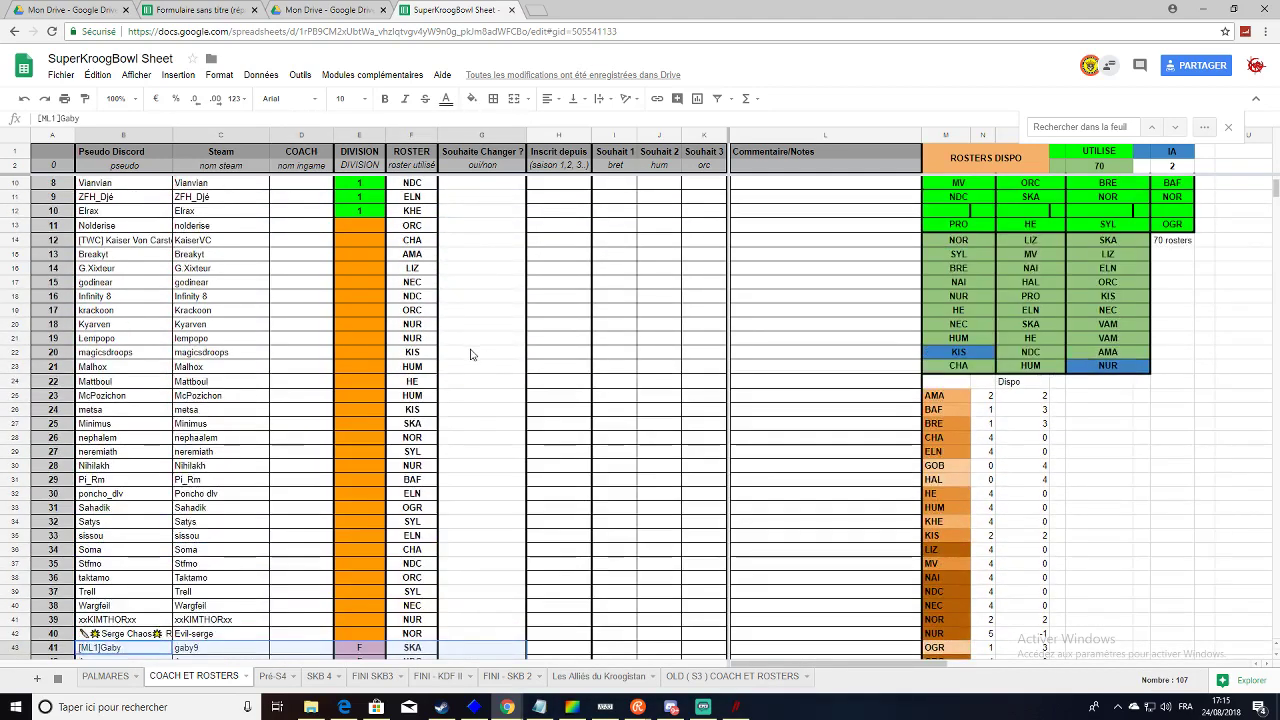
pyautogui.moveTo(133, 244); pyautogui.dragTo(603, 556)
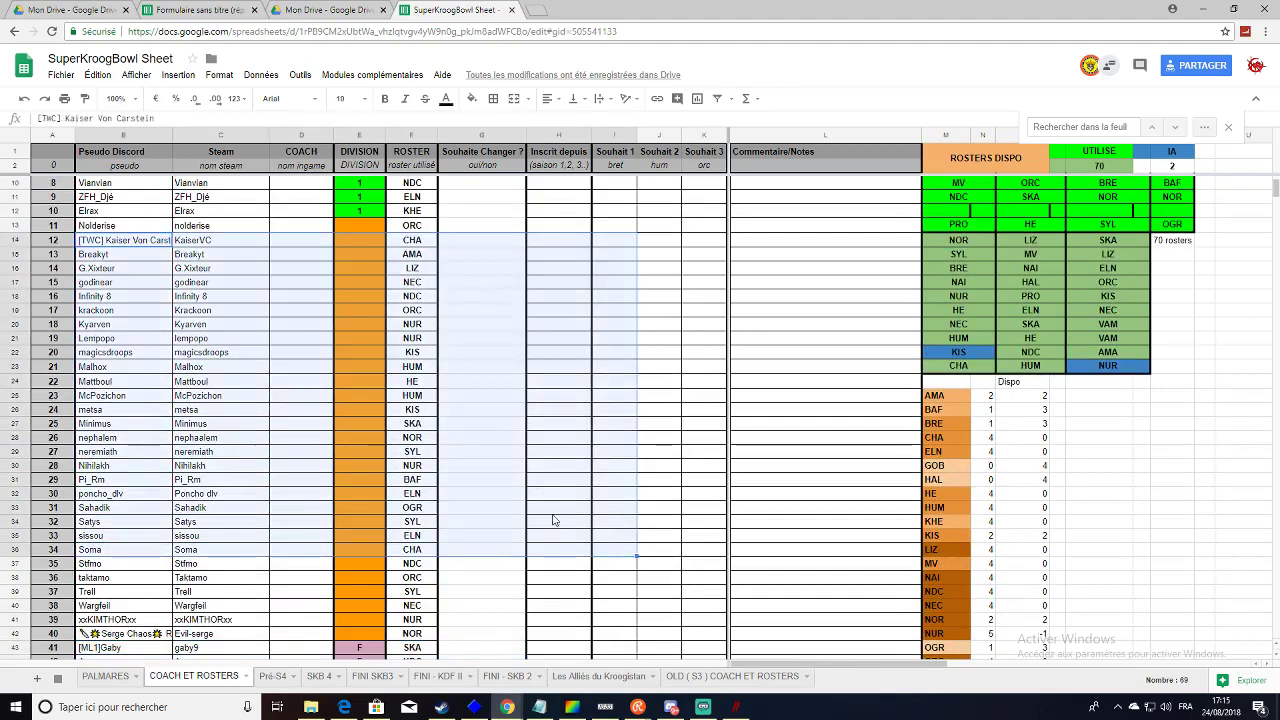
# Open the SKB 4 sheet and examine the coaches, teams and rosters of the Saltzbergen's Cup.
pyautogui.click(319, 677)
pyautogui.scroll(15, 385, 296)
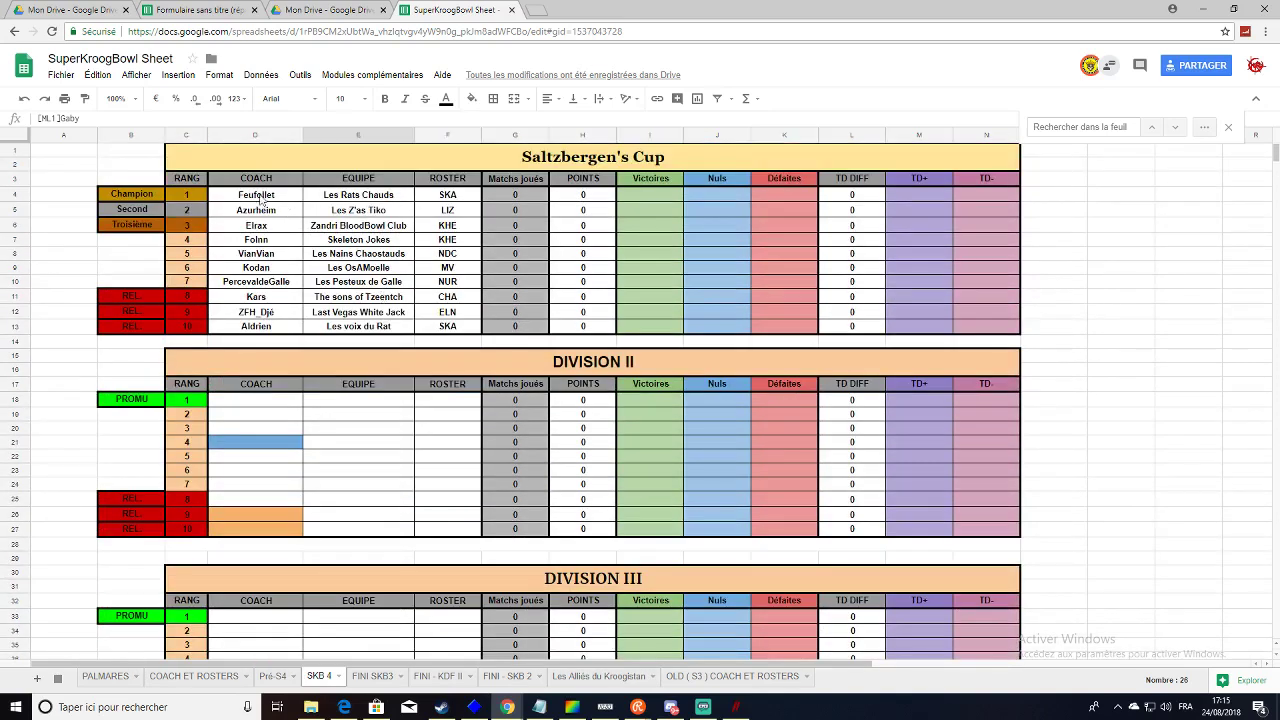
pyautogui.moveTo(260, 199); pyautogui.dragTo(816, 318)
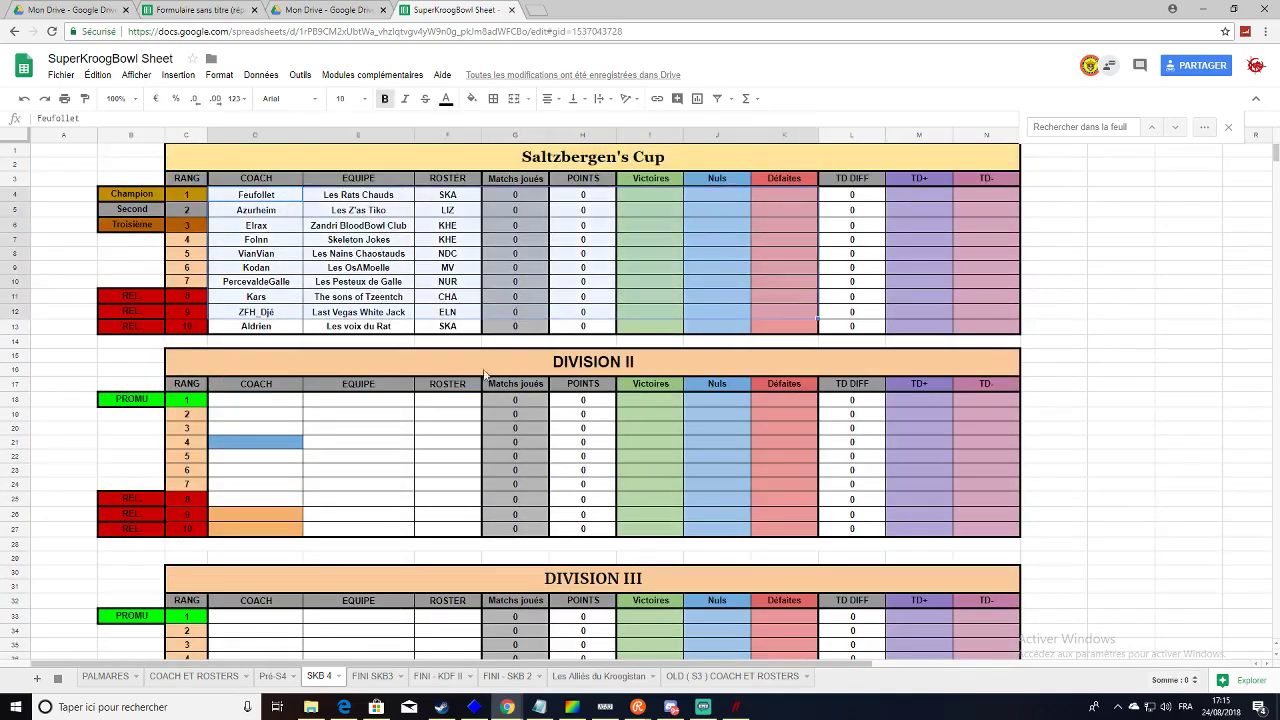
# Remove the fill colour from the coach cells of ranks 4 to 10 in the DIVISION II table.
pyautogui.scroll(-4, 485, 374)
pyautogui.moveTo(300, 268); pyautogui.dragTo(296, 366)
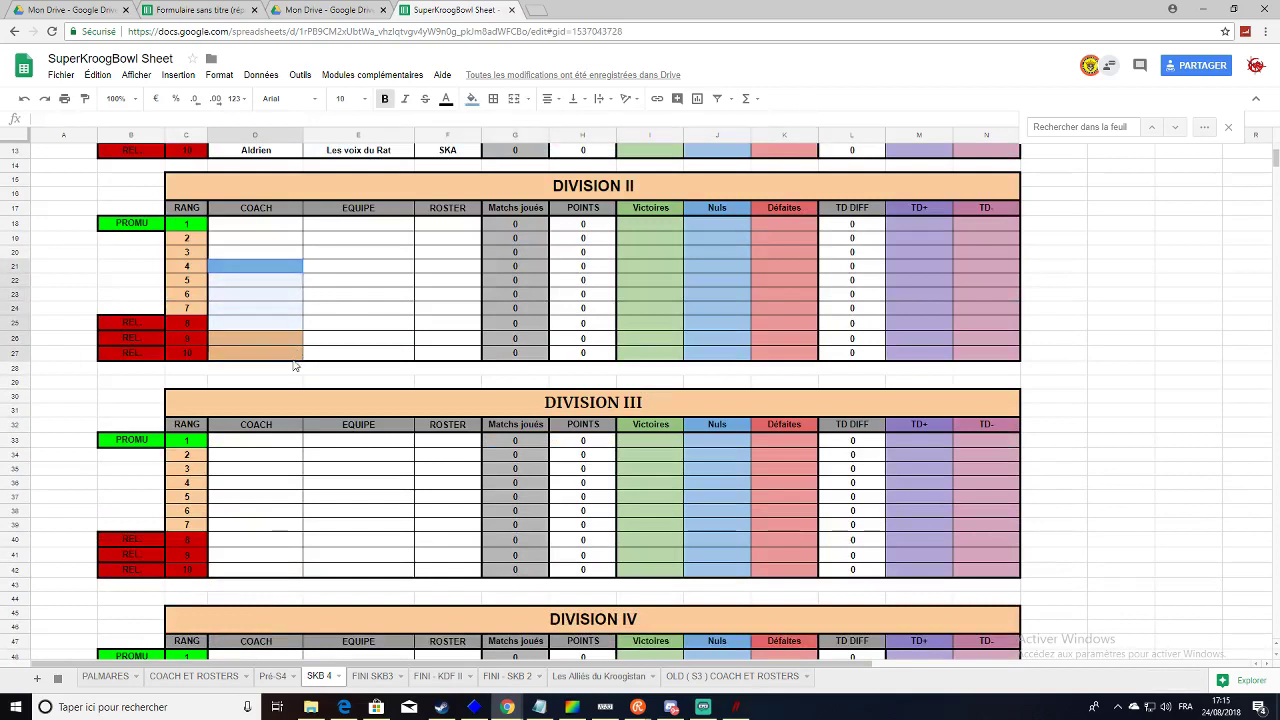
pyautogui.click(471, 98)
pyautogui.click(500, 127)
pyautogui.click(384, 383)
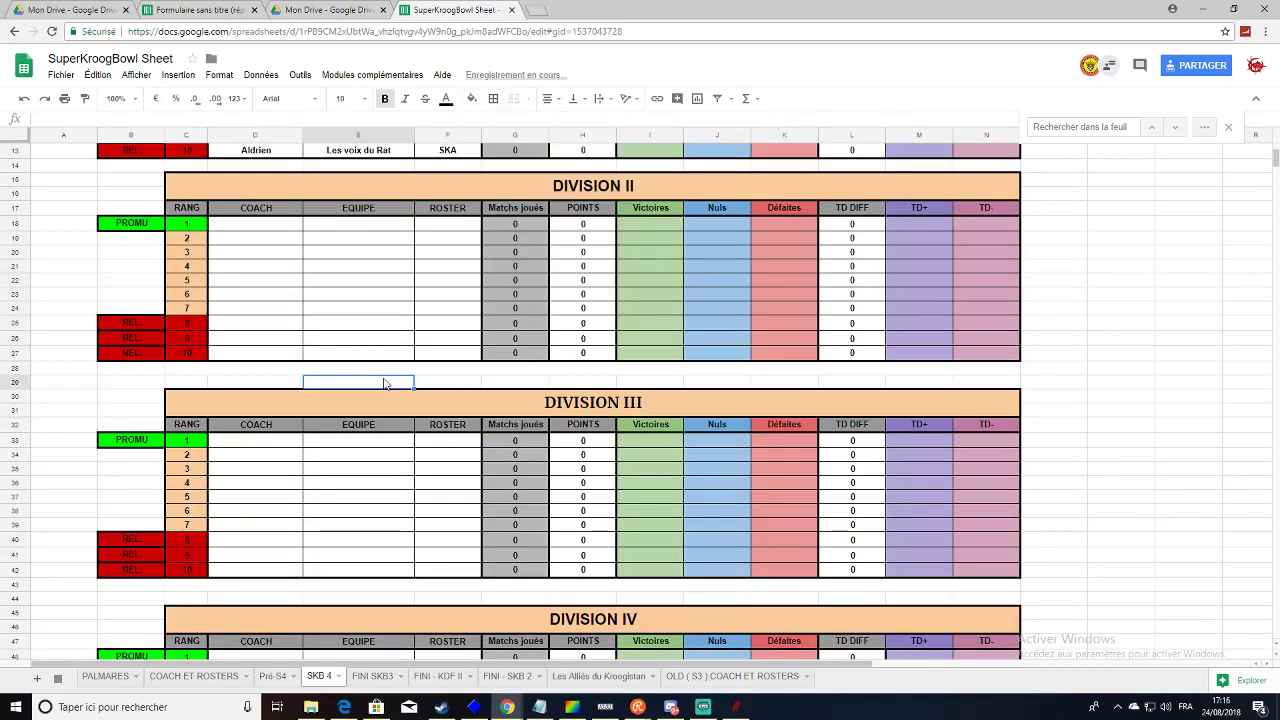
# Examine the SKB 4 tables from the Saltzbergen's Cup through DIVISION IV to the last ranks of FOSSE.
pyautogui.scroll(3, 580, 280)
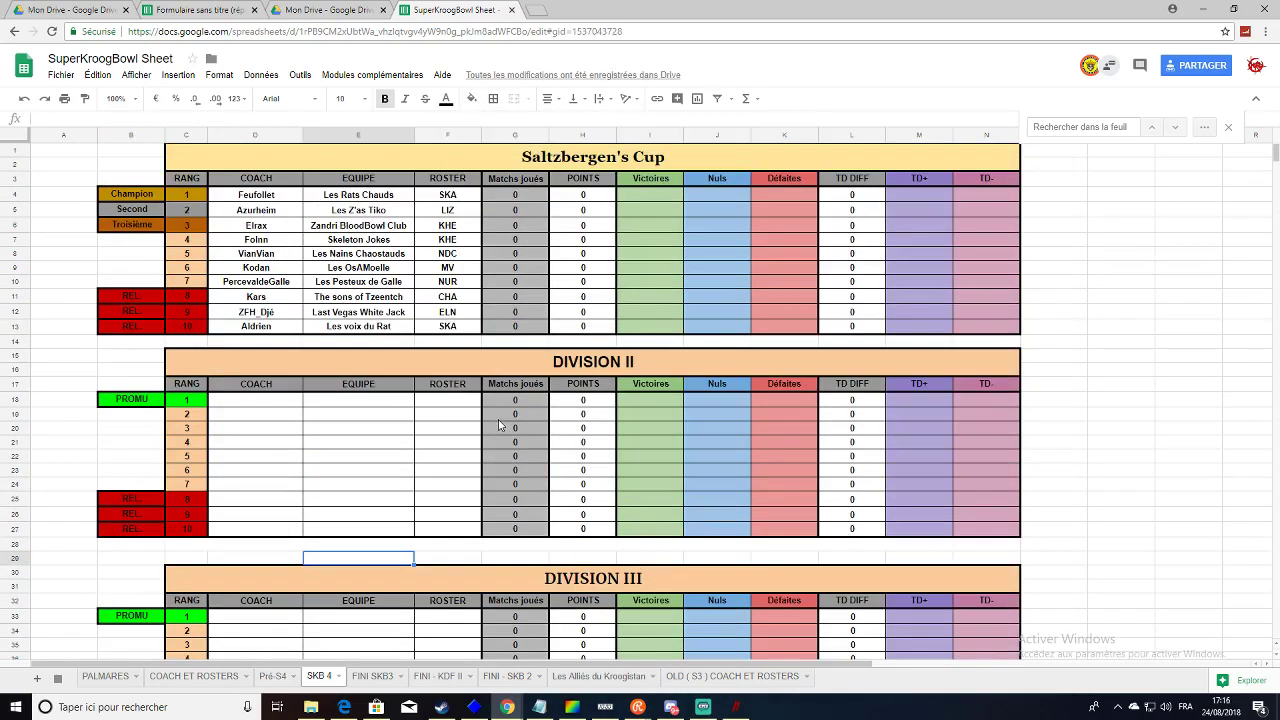
pyautogui.click(625, 160)
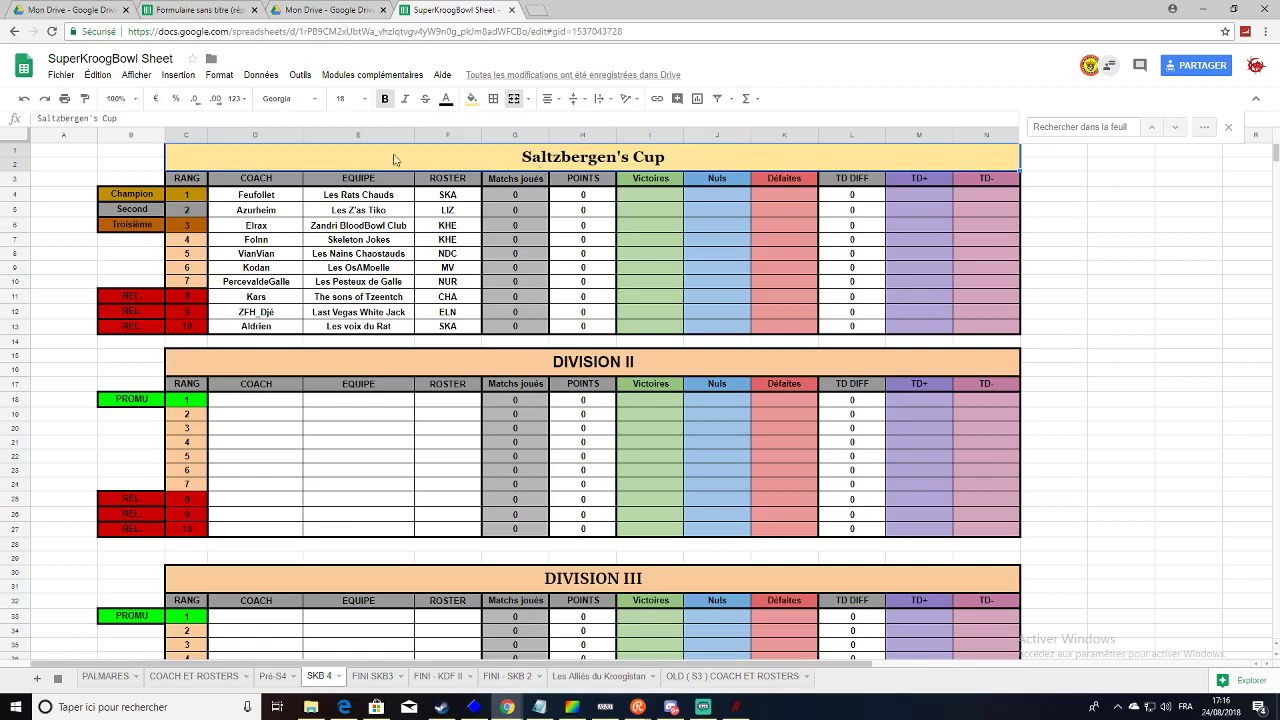
pyautogui.scroll(-5, 265, 307)
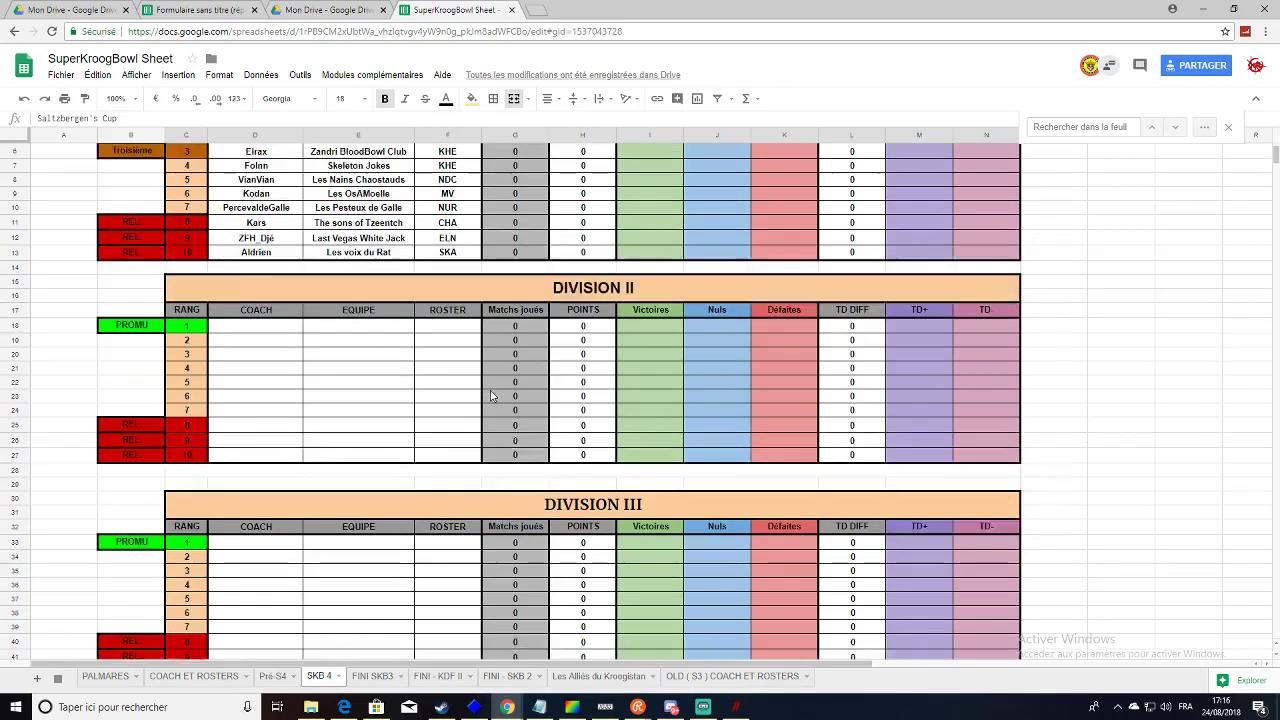
pyautogui.scroll(-4, 625, 258)
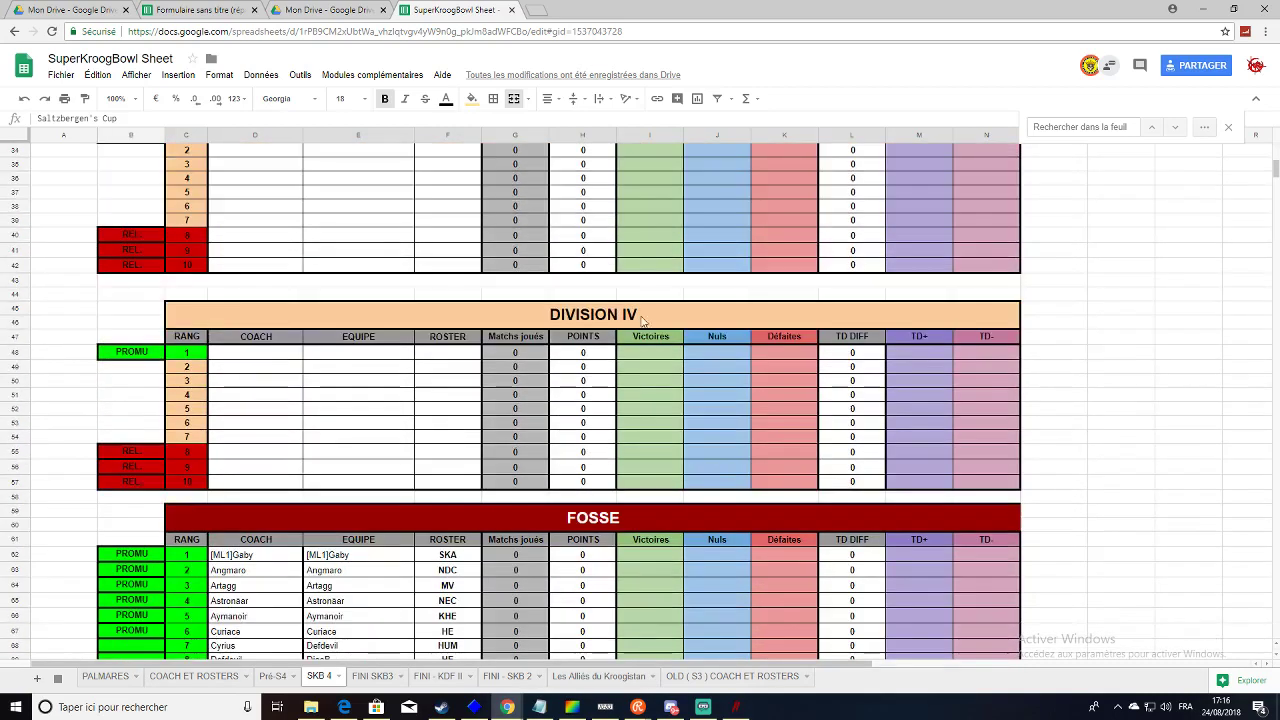
pyautogui.scroll(6, 627, 322)
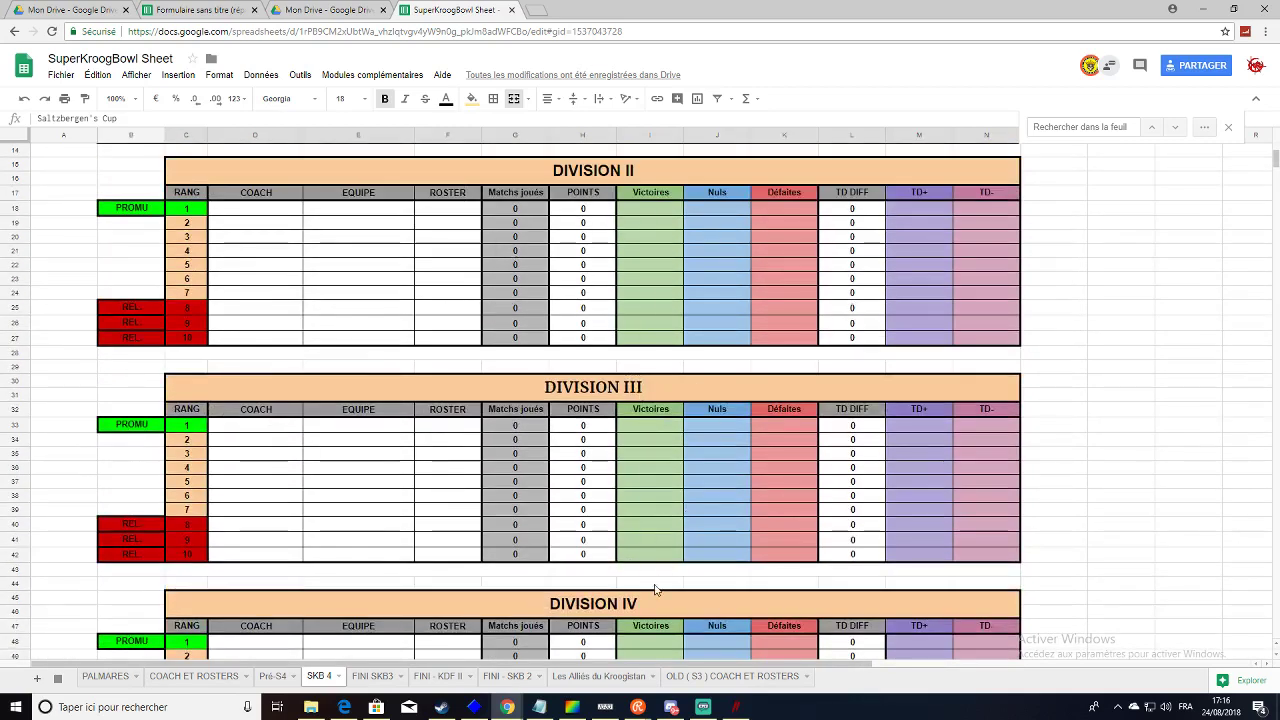
pyautogui.scroll(-4, 658, 590)
pyautogui.scroll(-10, 661, 405)
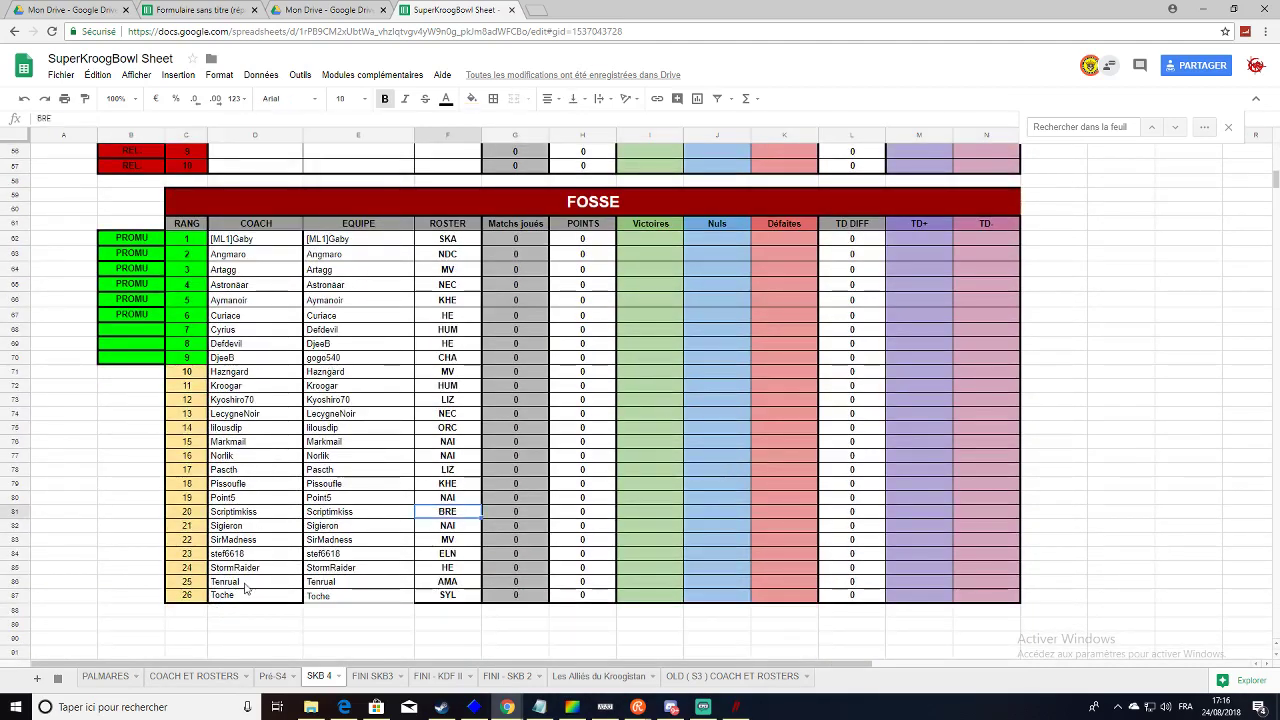
pyautogui.moveTo(246, 584); pyautogui.dragTo(527, 295)
pyautogui.click(447, 539)
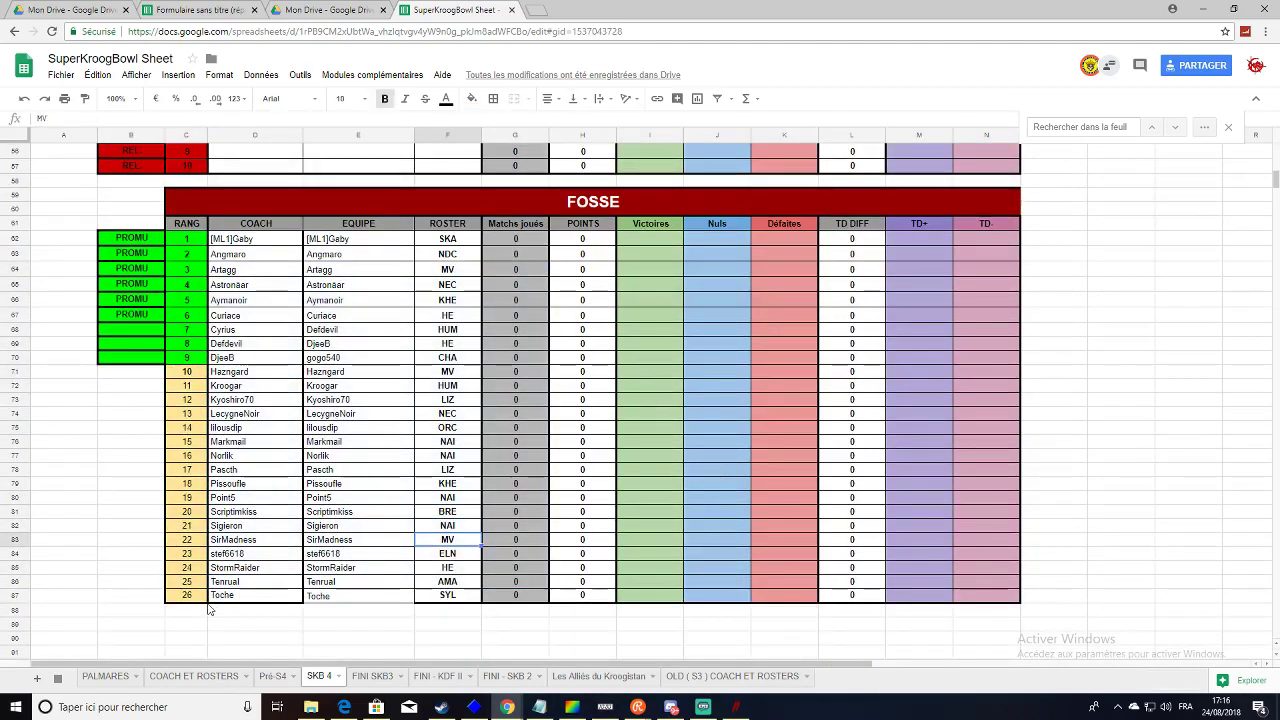
pyautogui.moveTo(196, 614); pyautogui.dragTo(666, 614)
# Copy the PROMU label down to the green cells of ranks 7 to 9 in the FOSSE table.
pyautogui.scroll(3, 474, 366)
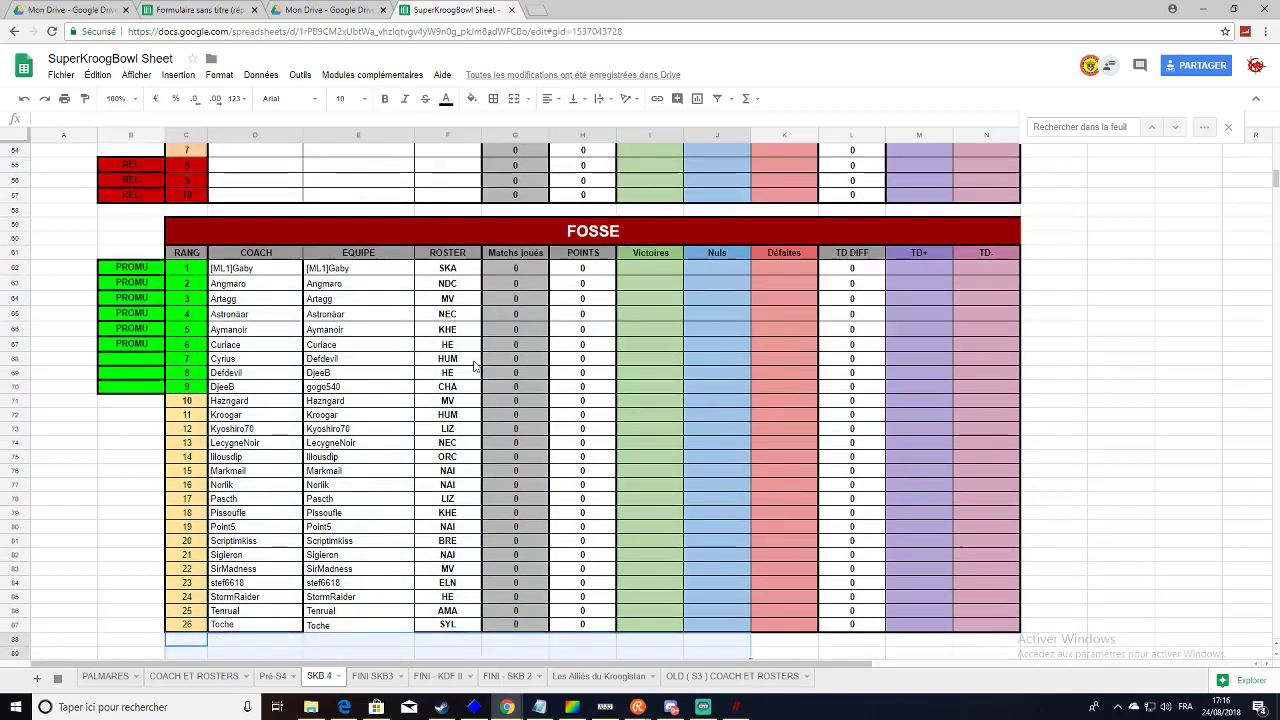
pyautogui.click(141, 419)
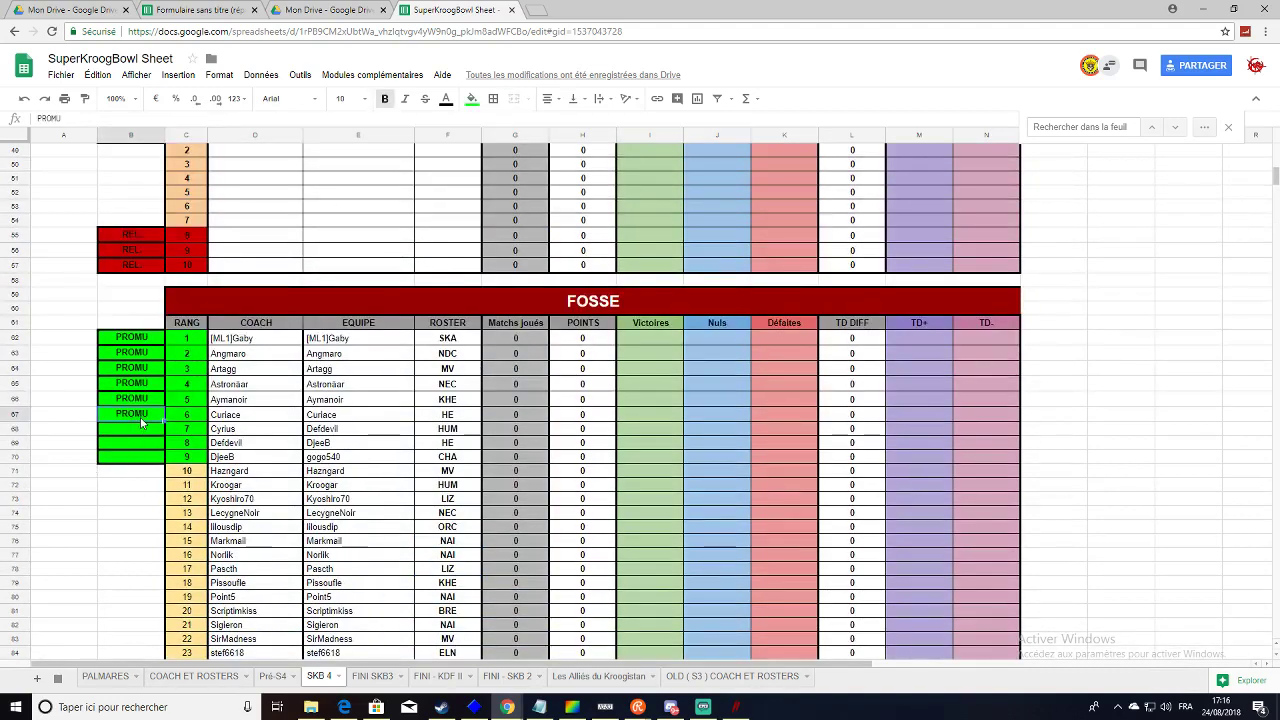
pyautogui.moveTo(164, 421); pyautogui.dragTo(167, 455)
pyautogui.click(410, 418)
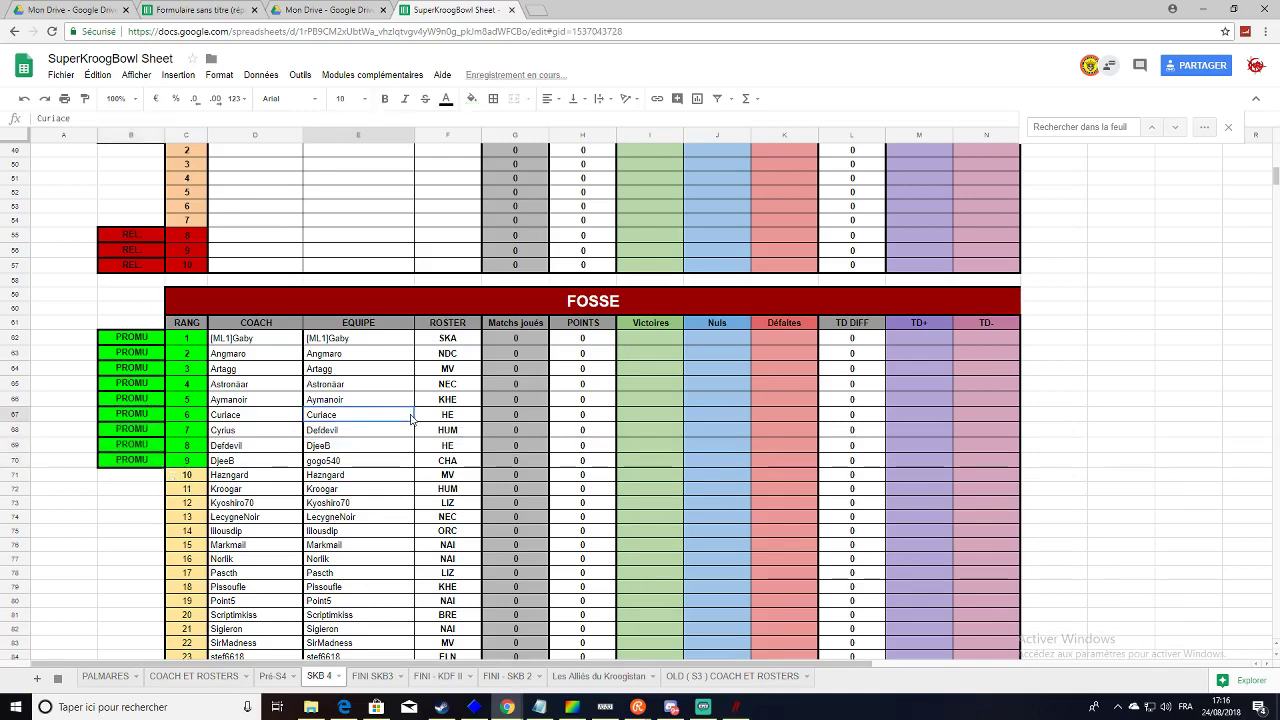
# Compare the promoted ranks of the FOSSE table with the places in the DIVISION IV table.
pyautogui.scroll(-3, 410, 418)
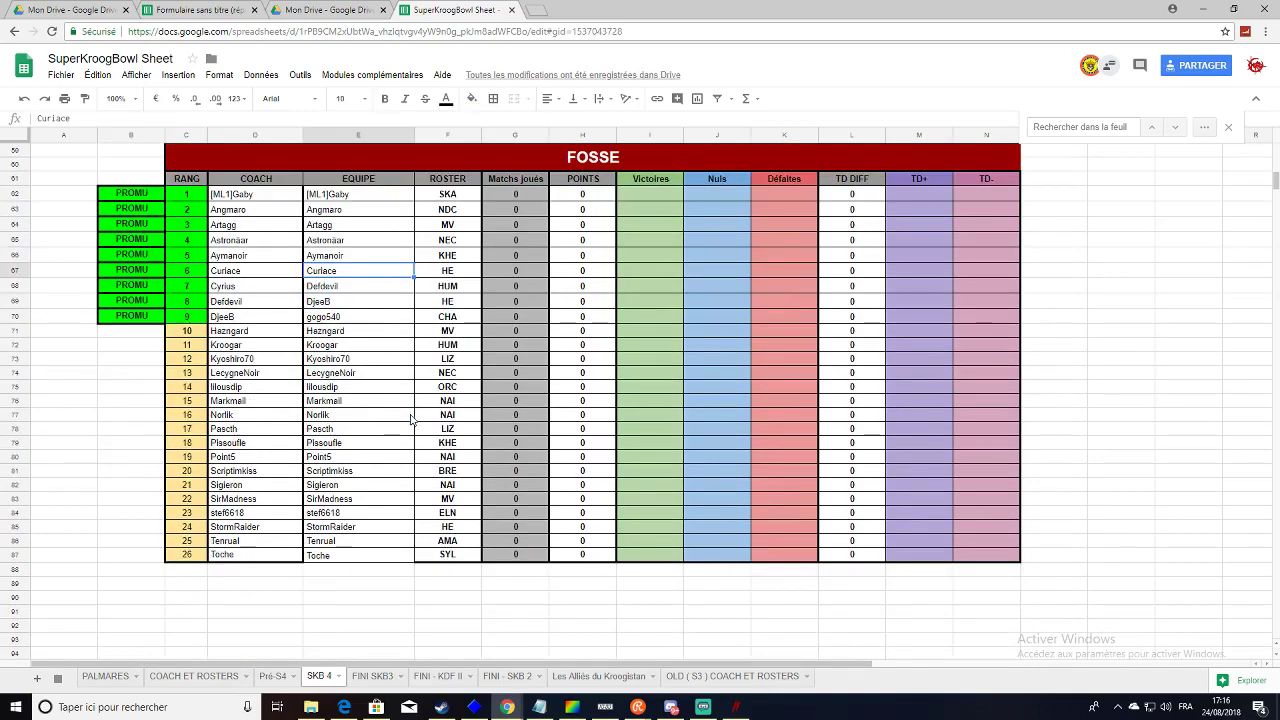
pyautogui.scroll(5, 425, 362)
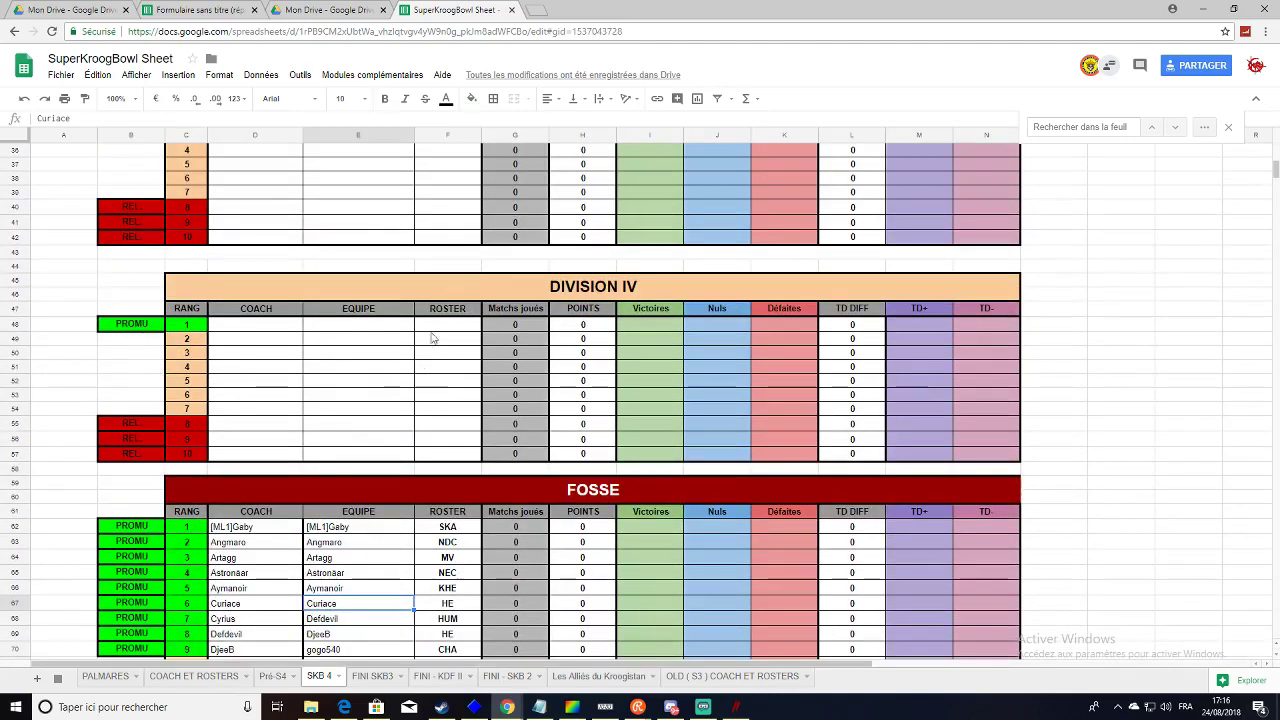
pyautogui.scroll(-4, 430, 340)
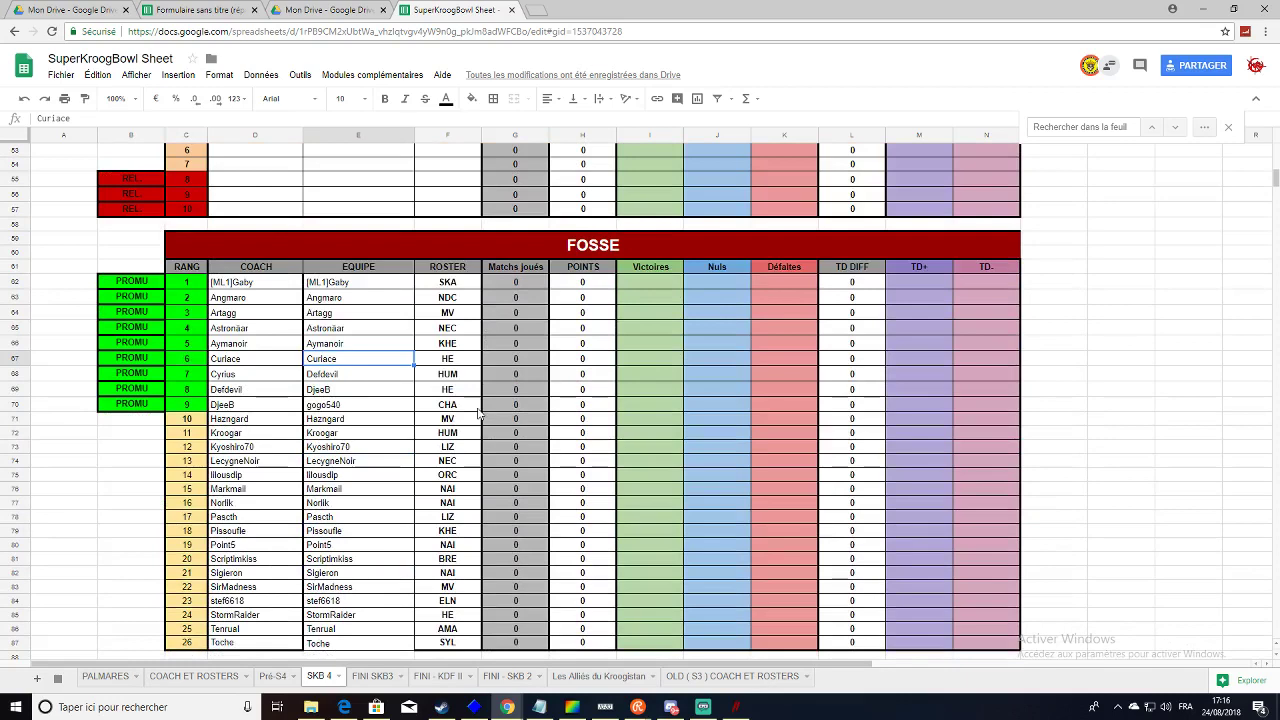
pyautogui.moveTo(205, 408); pyautogui.dragTo(352, 298)
pyautogui.scroll(6, 534, 466)
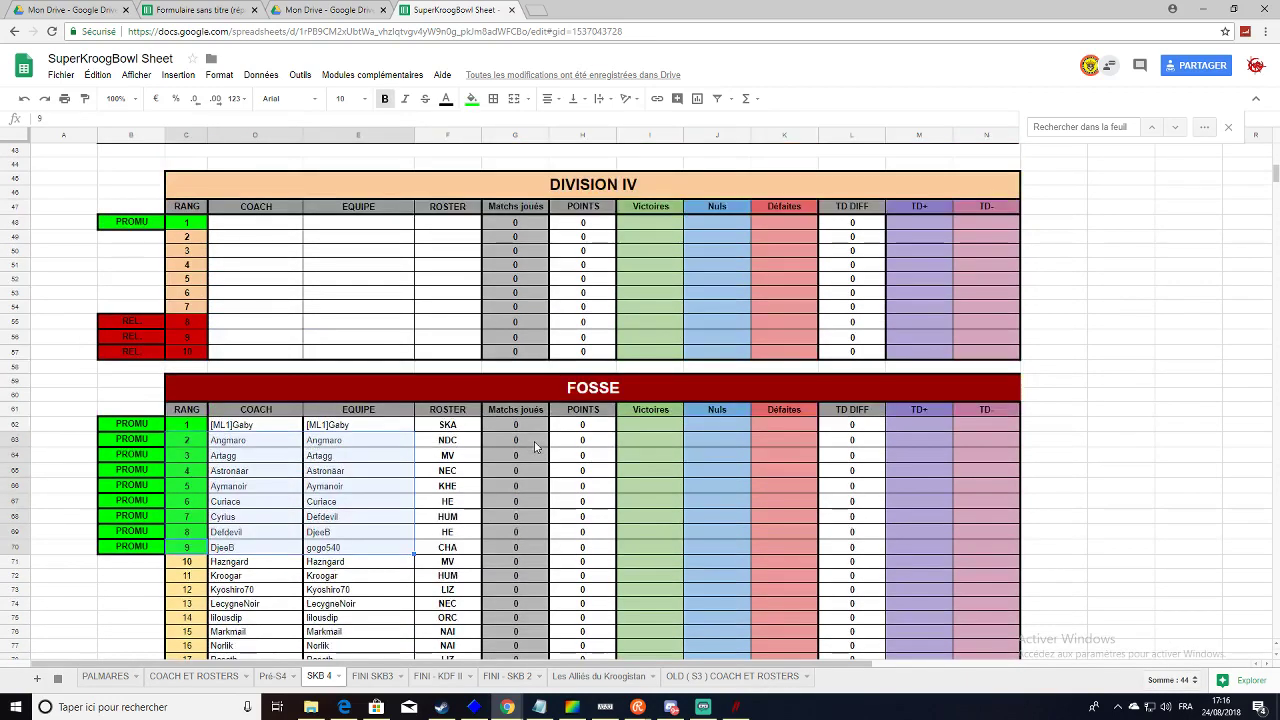
# Examine the promotion and relegation ranks of the DIVISION II, DIVISION III and DIVISION IV tables.
pyautogui.scroll(3, 476, 358)
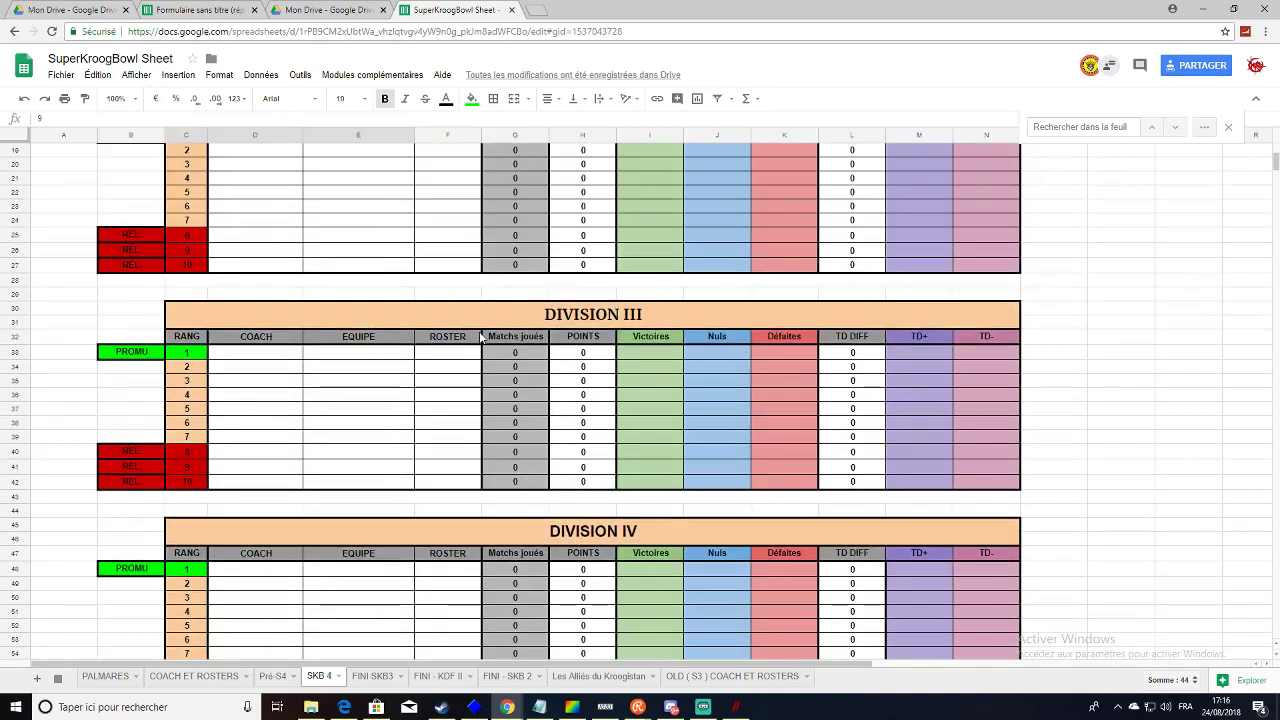
pyautogui.scroll(1, 484, 352)
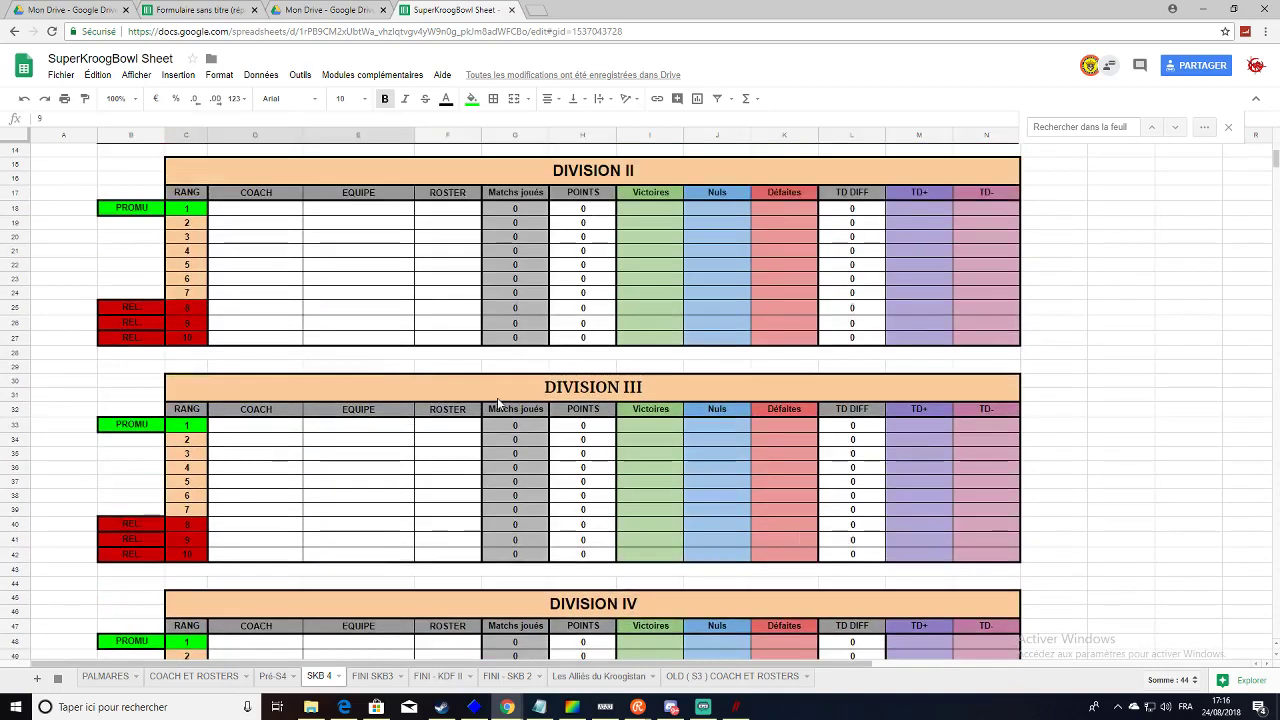
pyautogui.moveTo(190, 209); pyautogui.dragTo(130, 208)
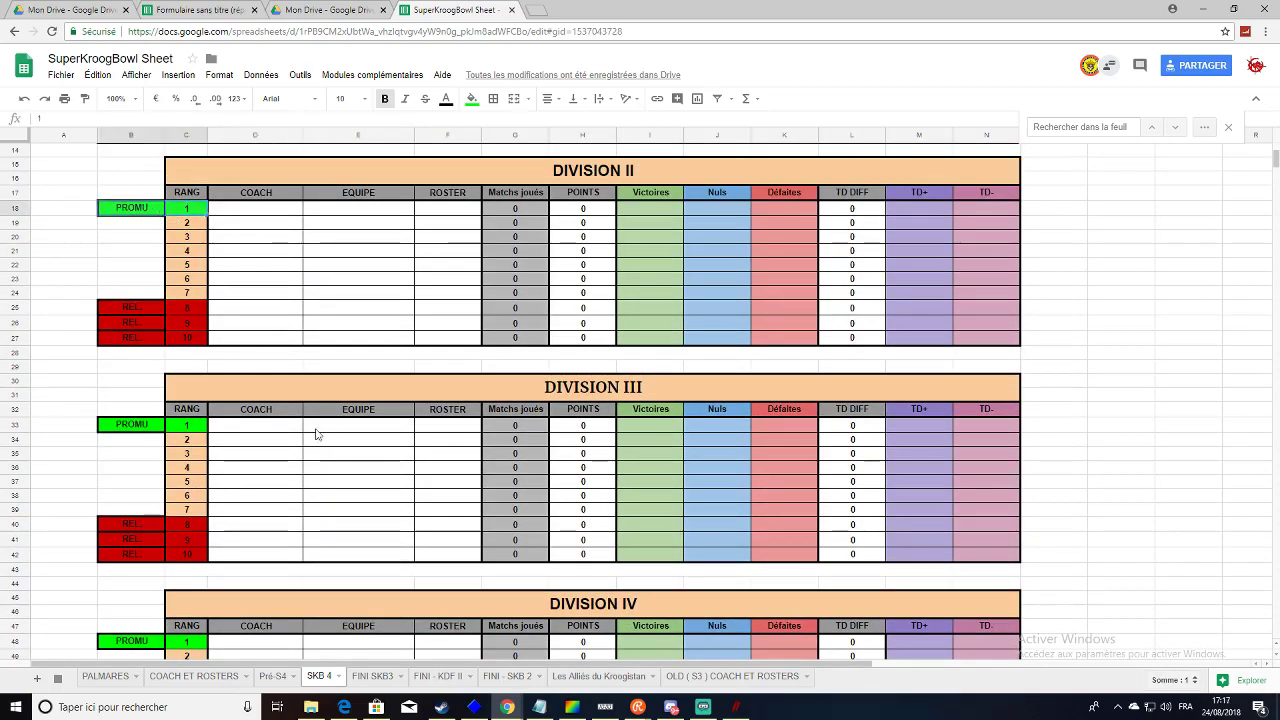
pyautogui.scroll(-2, 316, 433)
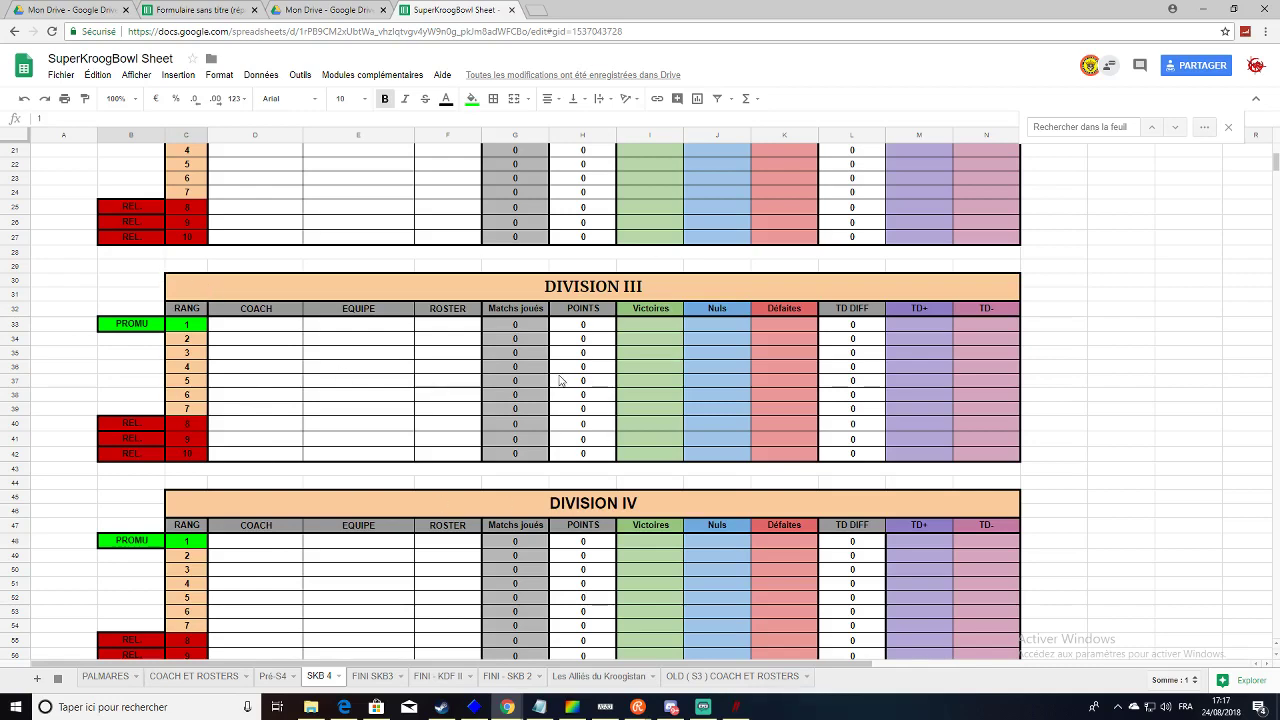
pyautogui.scroll(3, 560, 380)
pyautogui.moveTo(140, 470); pyautogui.dragTo(279, 475)
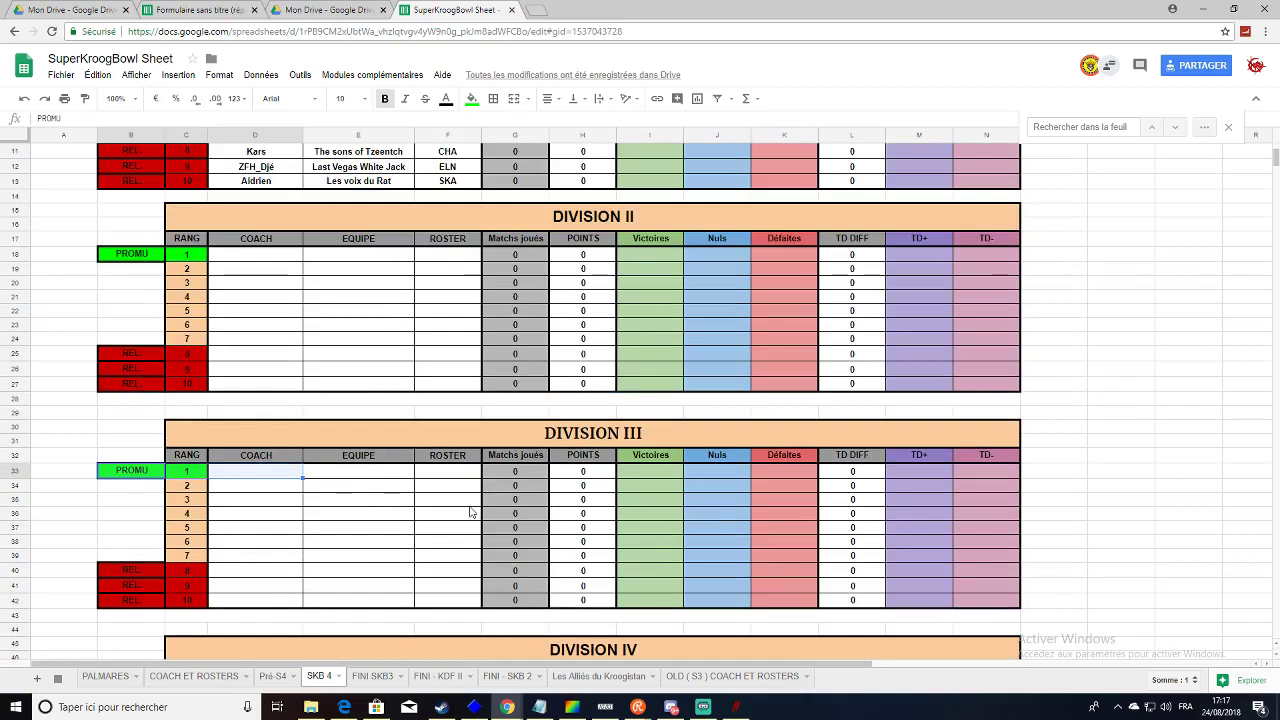
pyautogui.scroll(3, 471, 512)
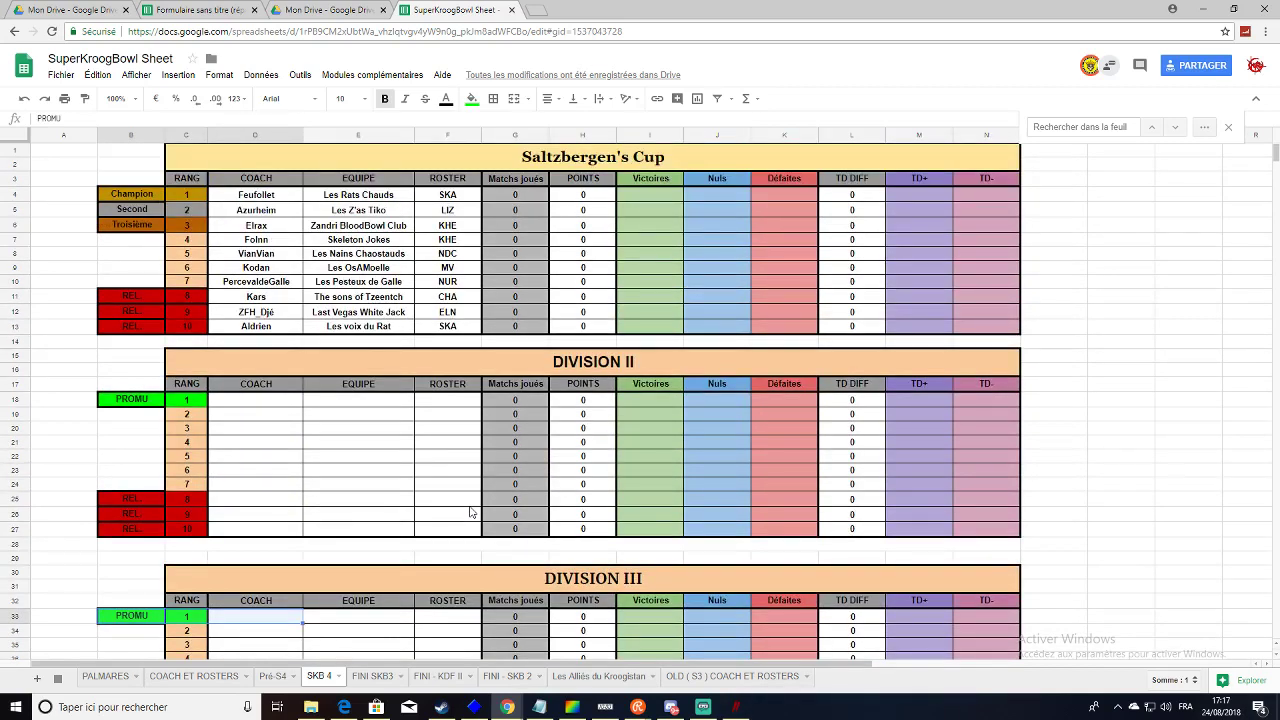
pyautogui.scroll(-5, 471, 512)
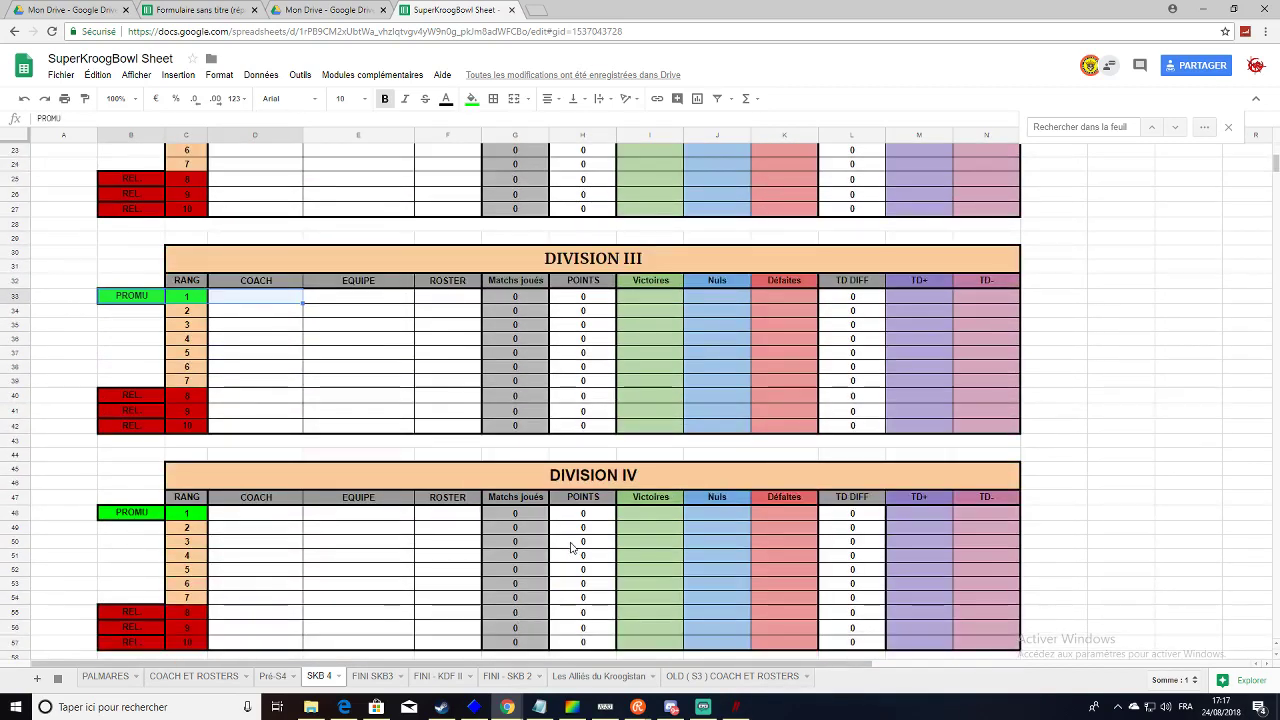
pyautogui.scroll(3, 613, 313)
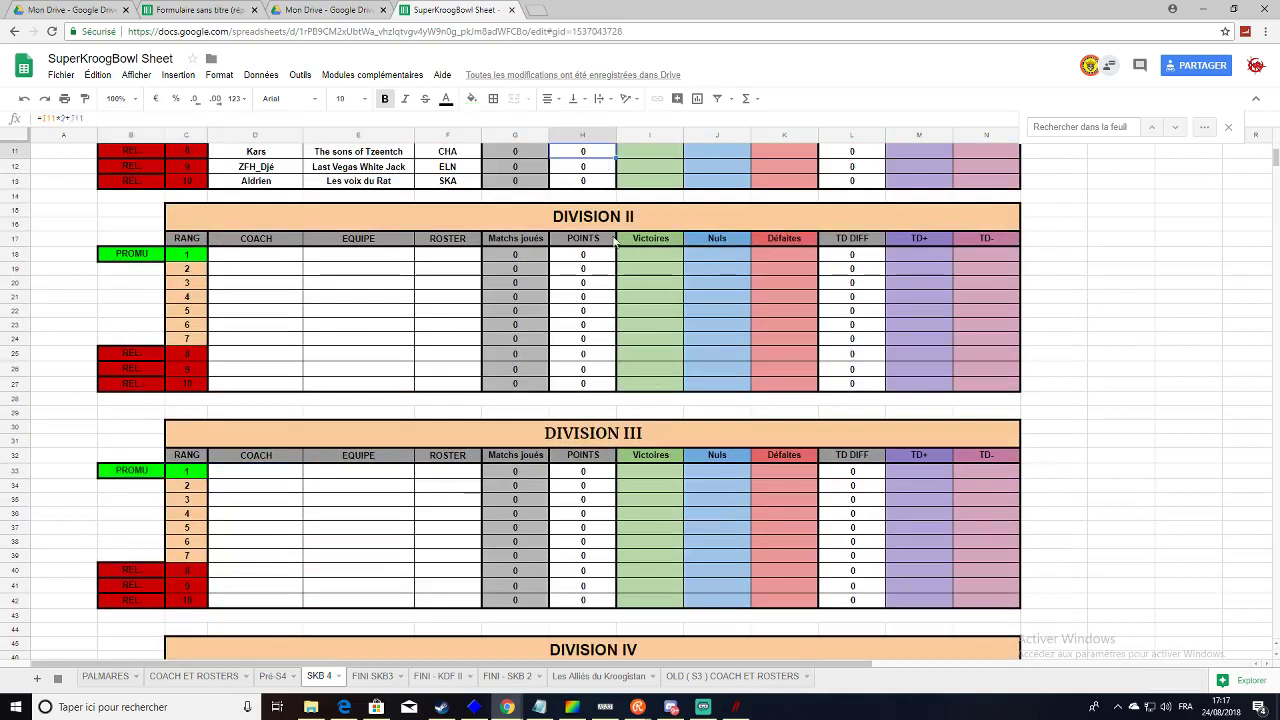
# Compare the victories and points cells of the Saltzbergen's Cup with the FOSSE table's points, reviewing the divisions in between.
pyautogui.click(632, 487)
pyautogui.click(665, 182)
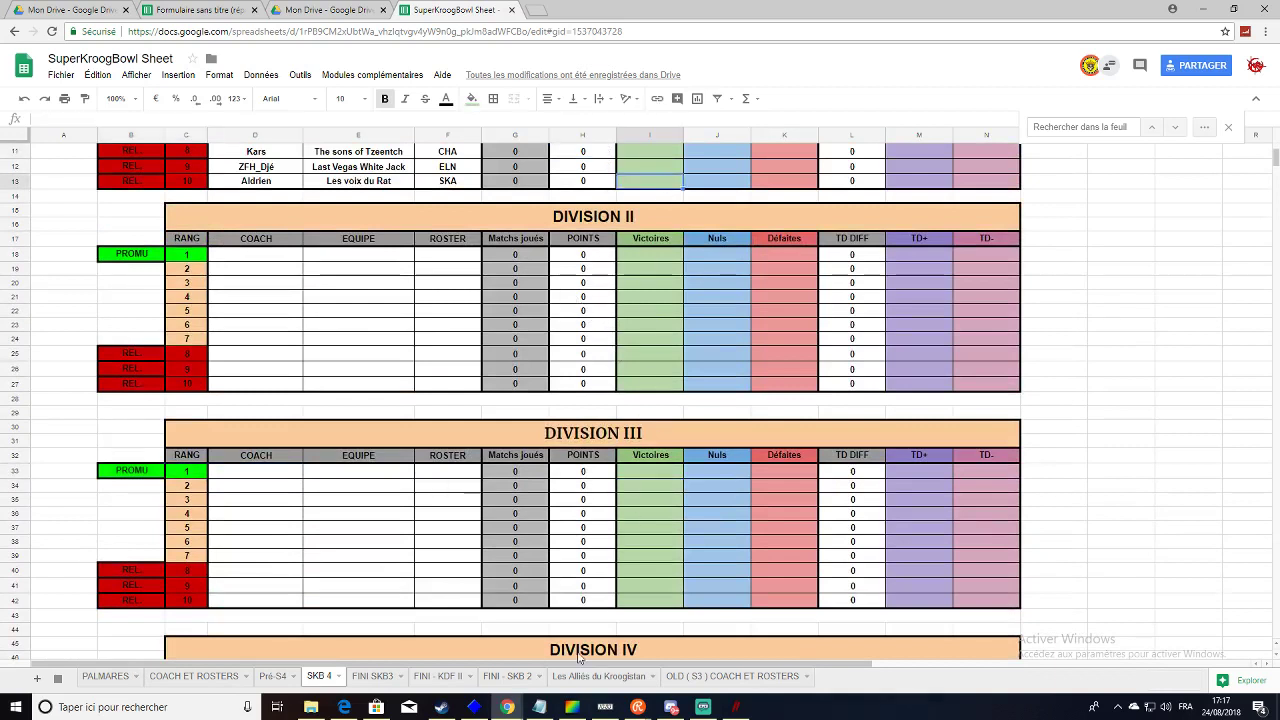
pyautogui.click(657, 168)
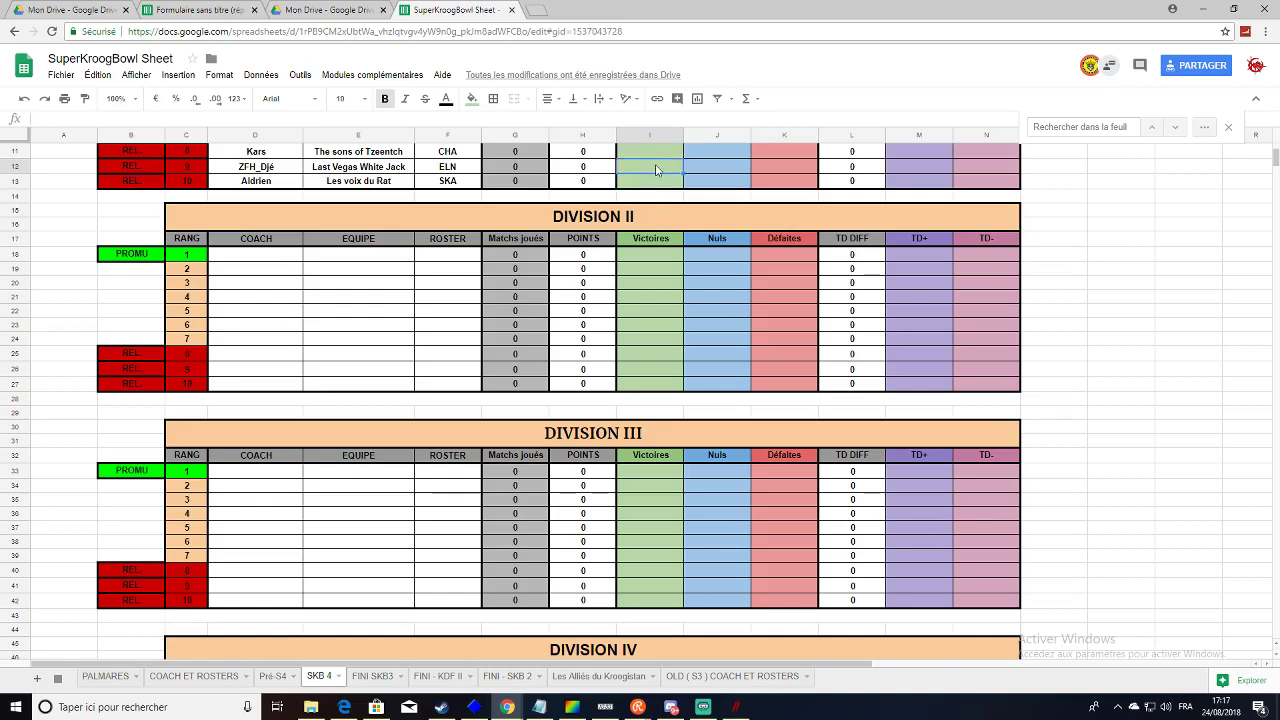
pyautogui.scroll(-6, 231, 324)
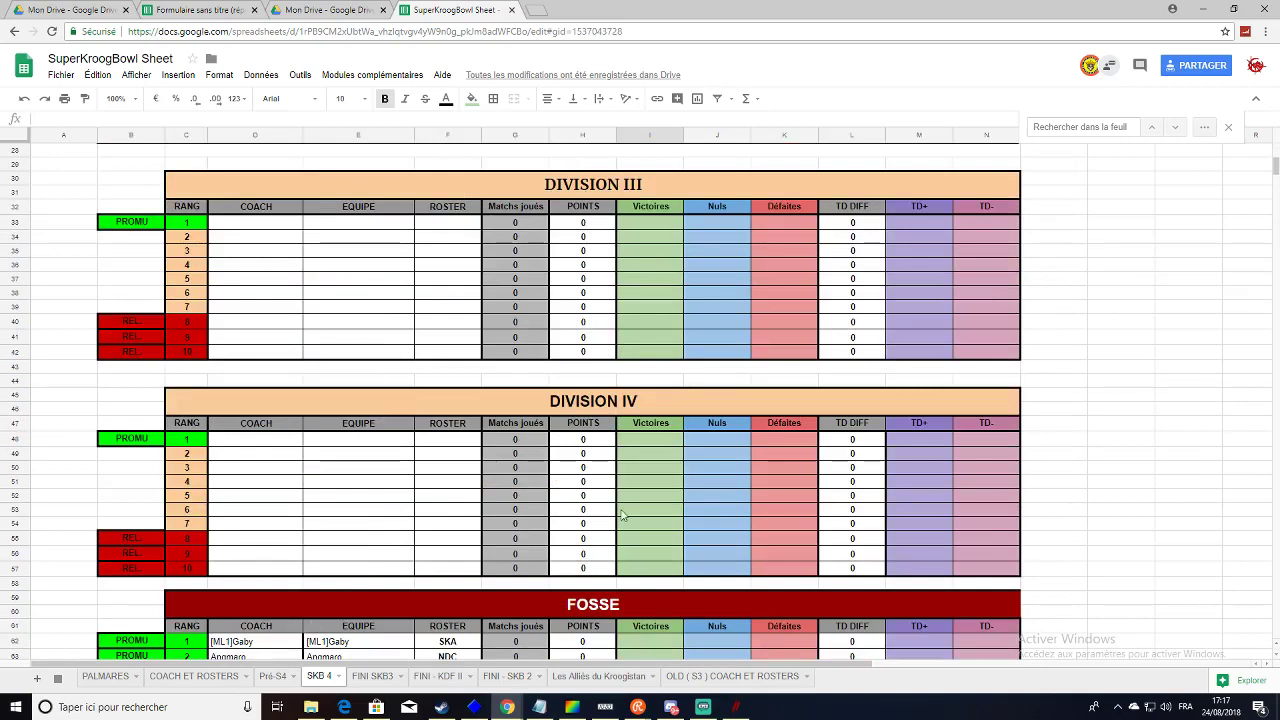
pyautogui.scroll(-4, 474, 530)
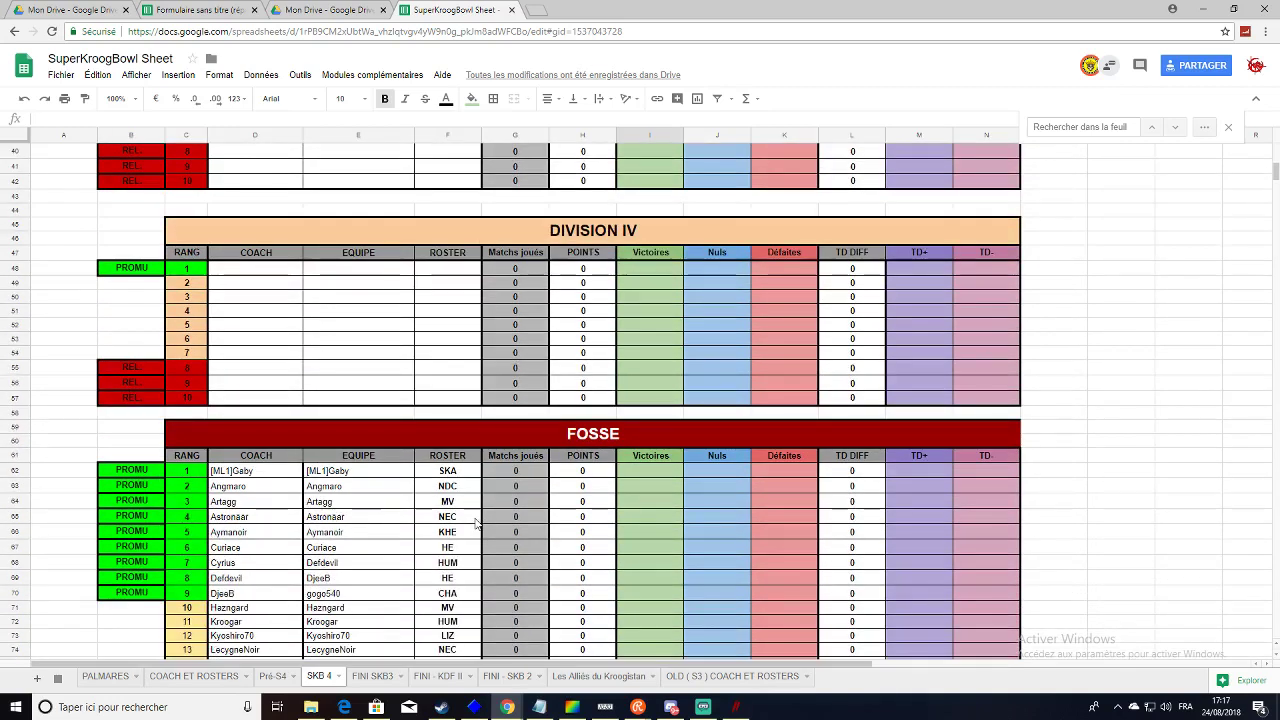
pyautogui.click(563, 531)
pyautogui.scroll(10, 563, 531)
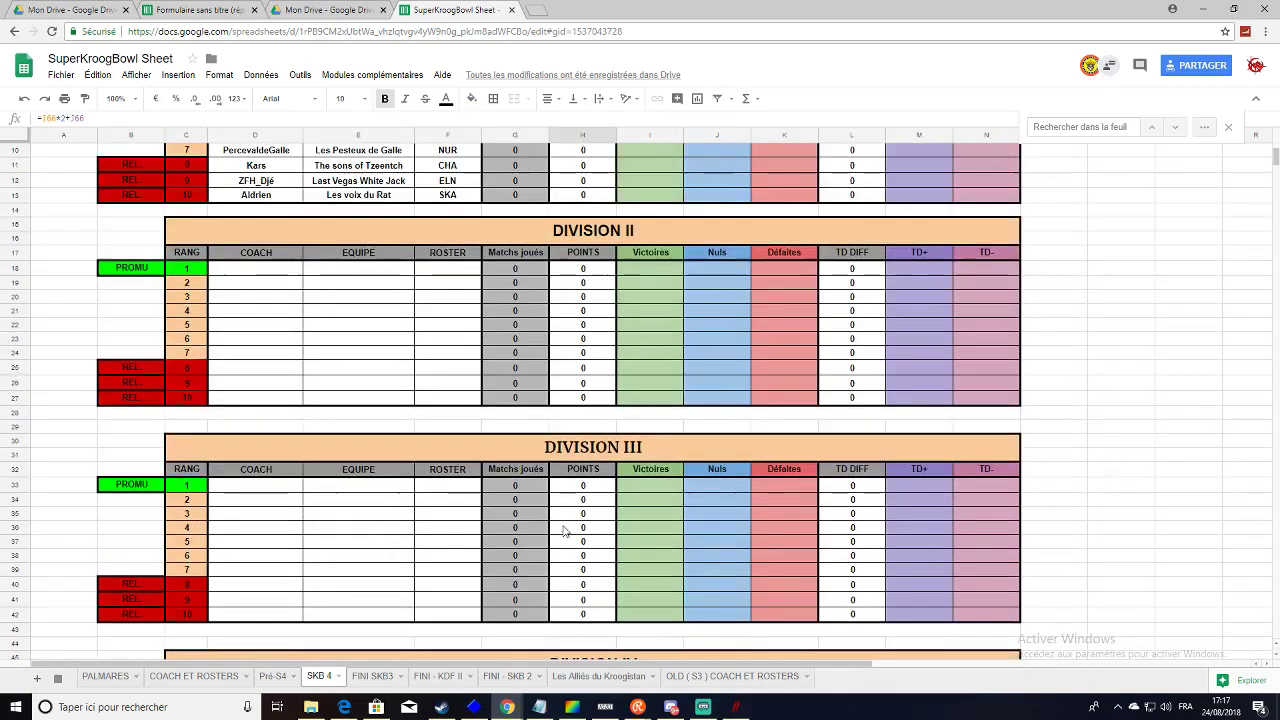
pyautogui.click(594, 184)
pyautogui.scroll(3, 532, 467)
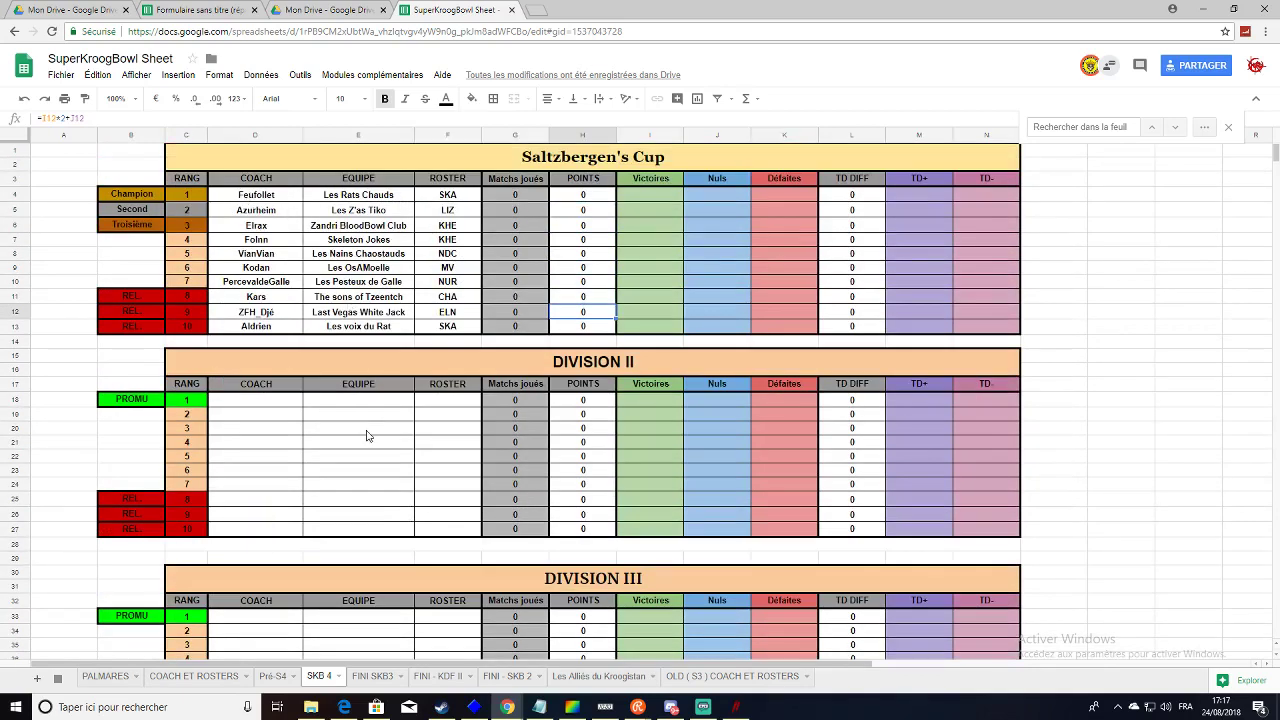
pyautogui.scroll(-5, 366, 436)
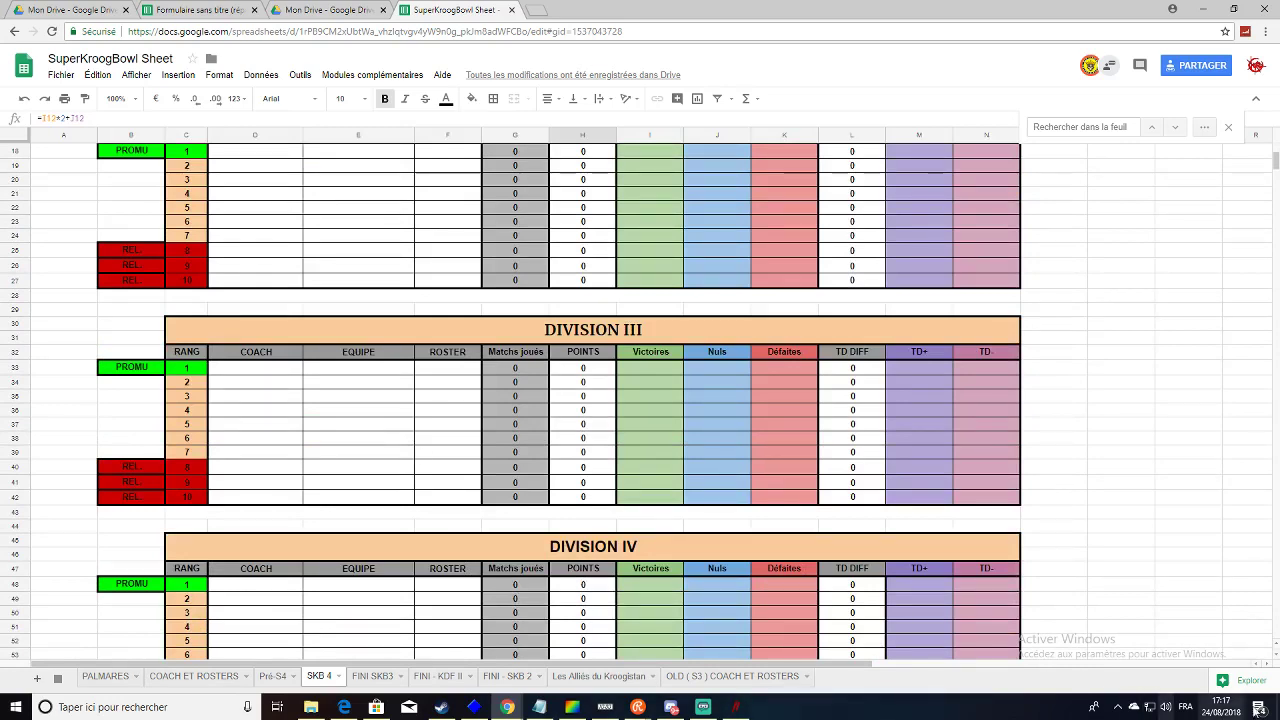
pyautogui.scroll(2, 418, 448)
pyautogui.scroll(1, 418, 448)
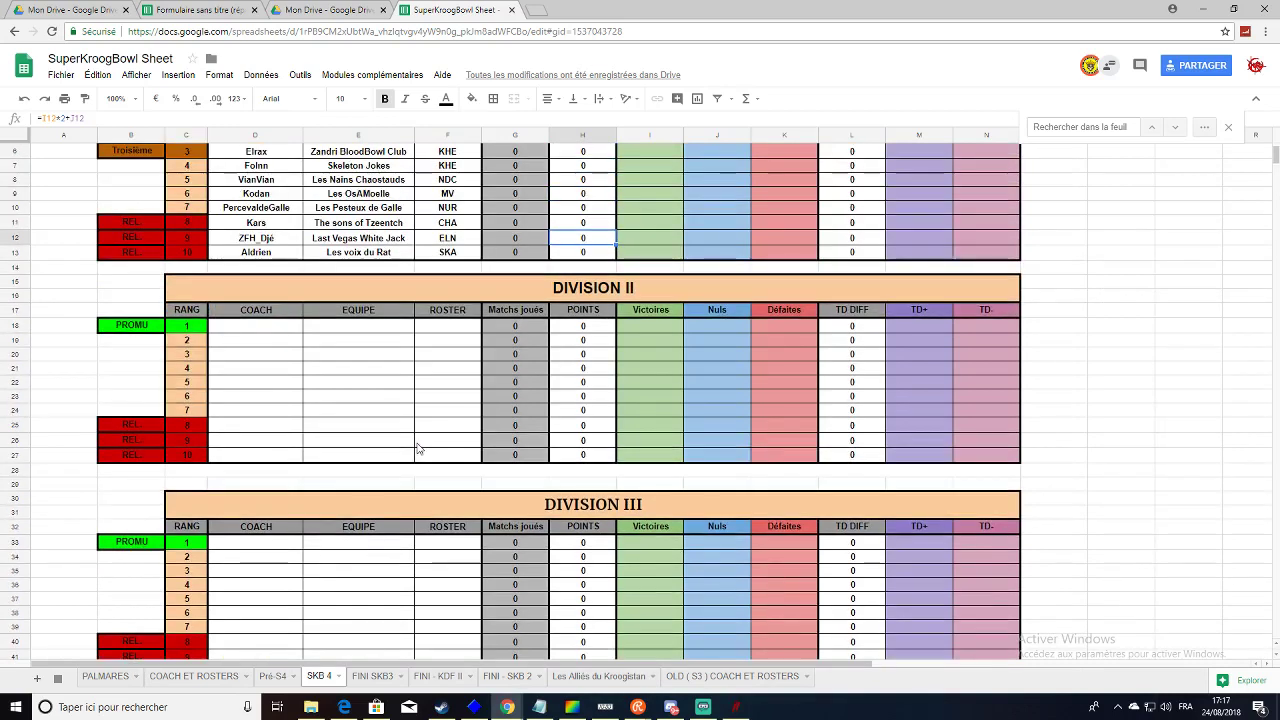
pyautogui.scroll(-2, 418, 448)
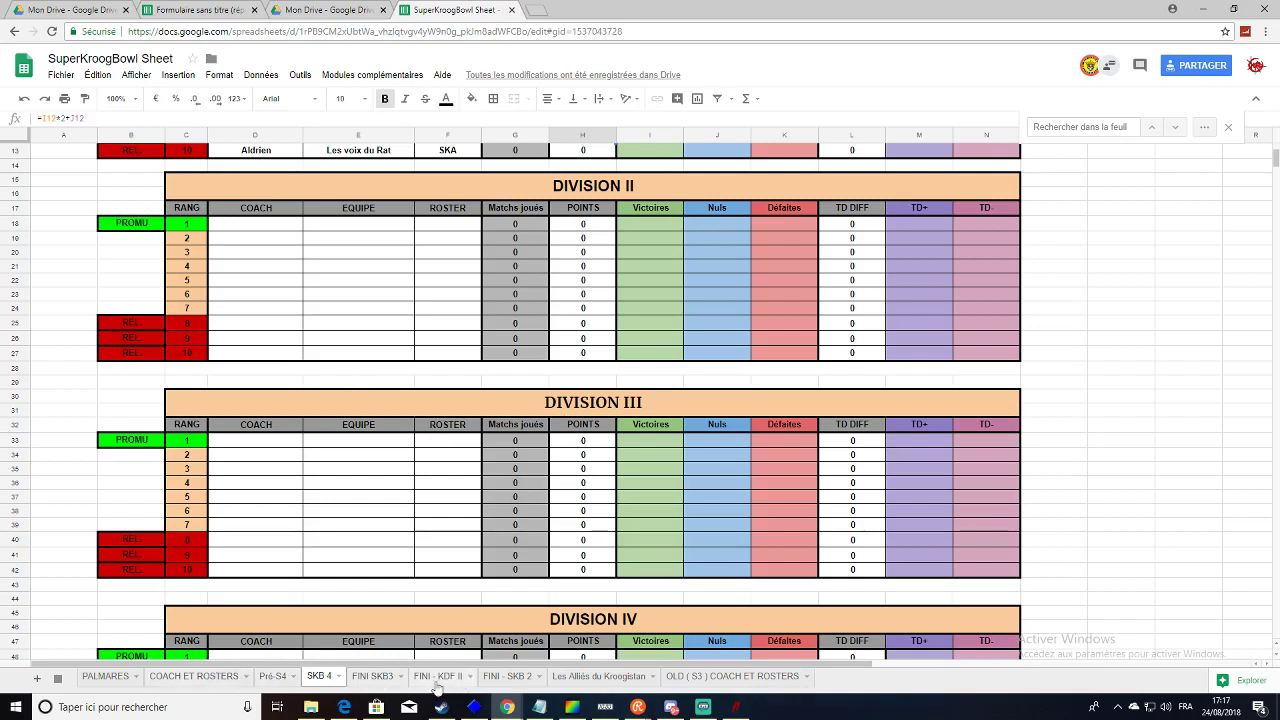
# Highlight the Discord, Steam and coach name cells of entries 11 to 40 on the COACH ET ROSTERS sheet.
pyautogui.click(194, 676)
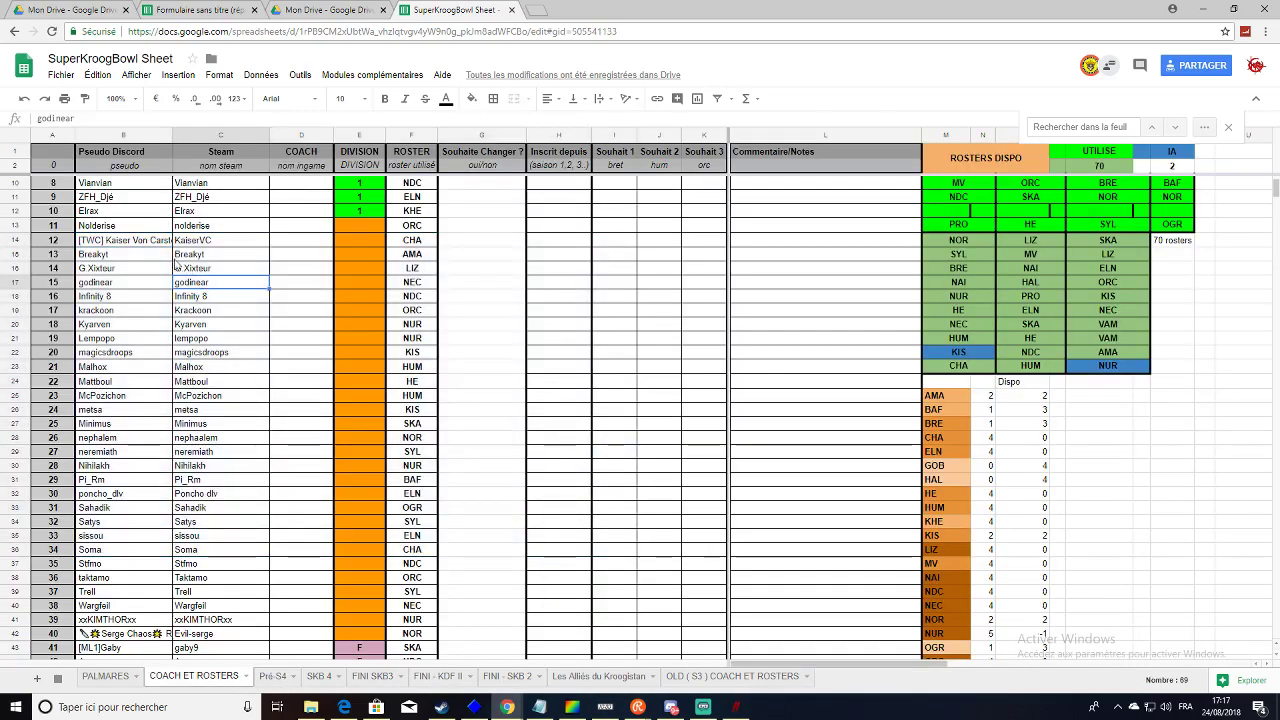
pyautogui.moveTo(126, 226); pyautogui.dragTo(305, 633)
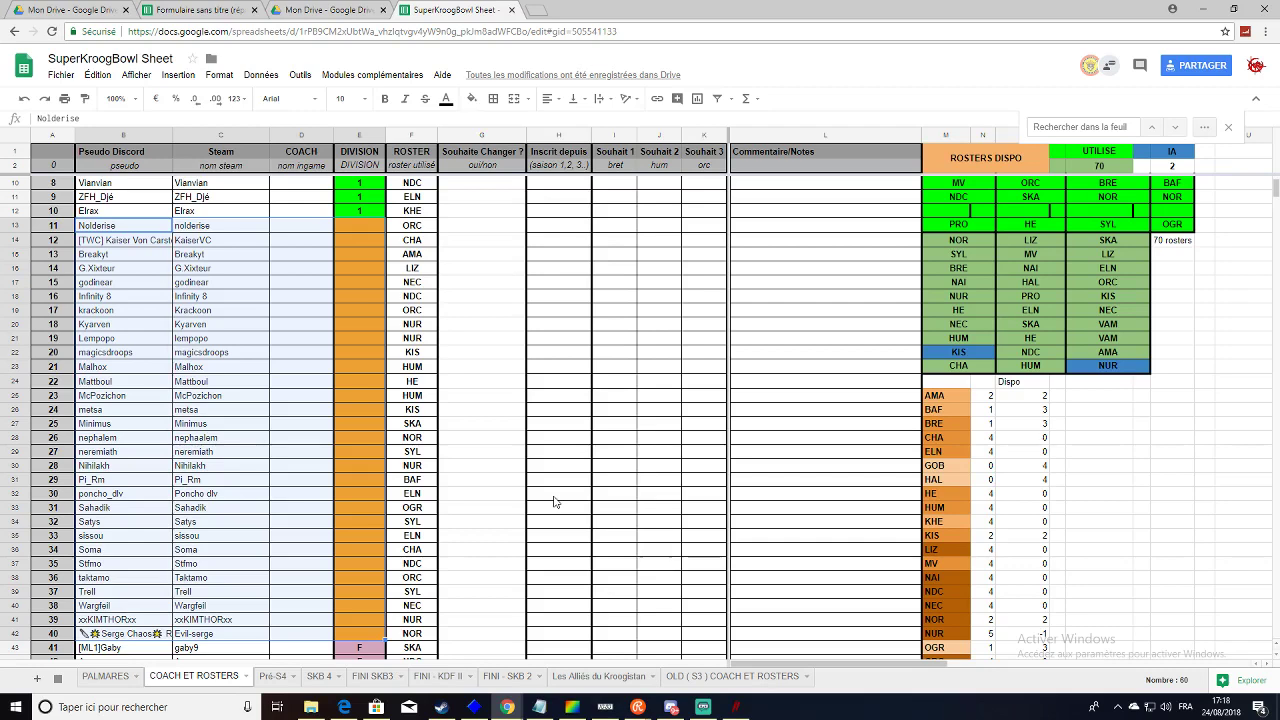
pyautogui.scroll(3, 556, 502)
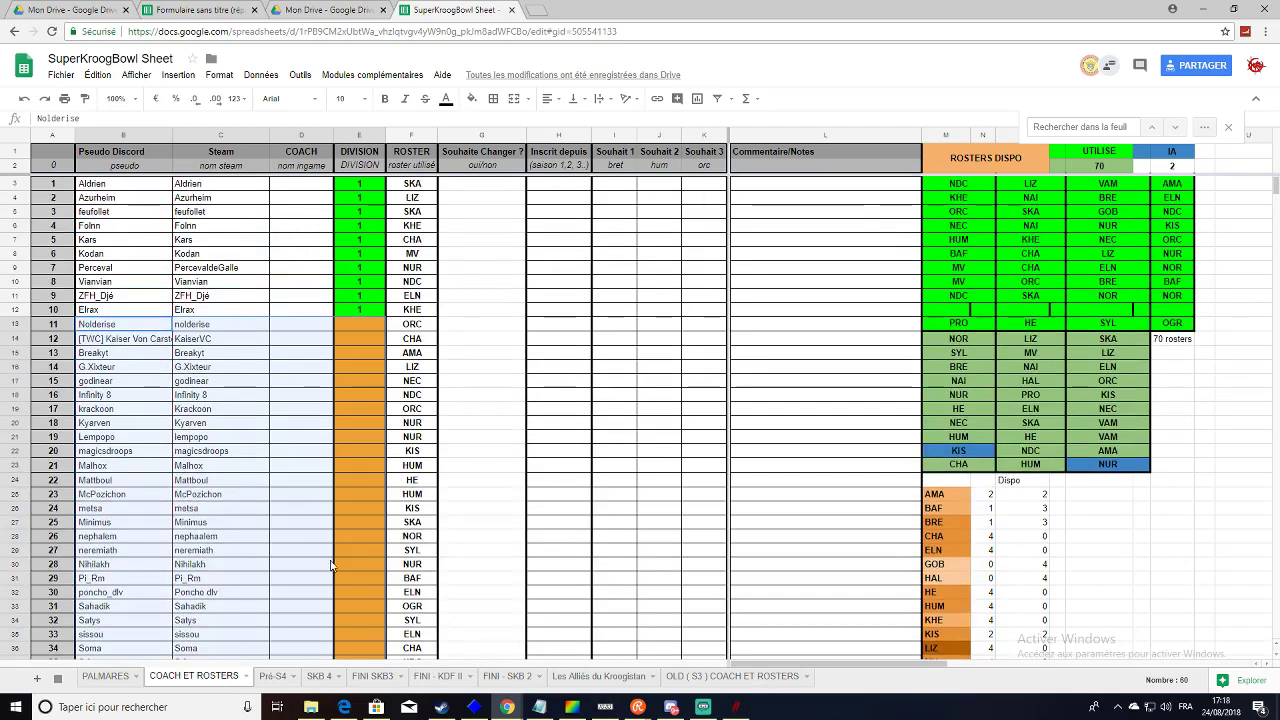
pyautogui.click(112, 677)
# Return to the SKB 4 sheet and review its tables from the Saltzbergen's Cup down to FOSSE and back.
pyautogui.click(319, 677)
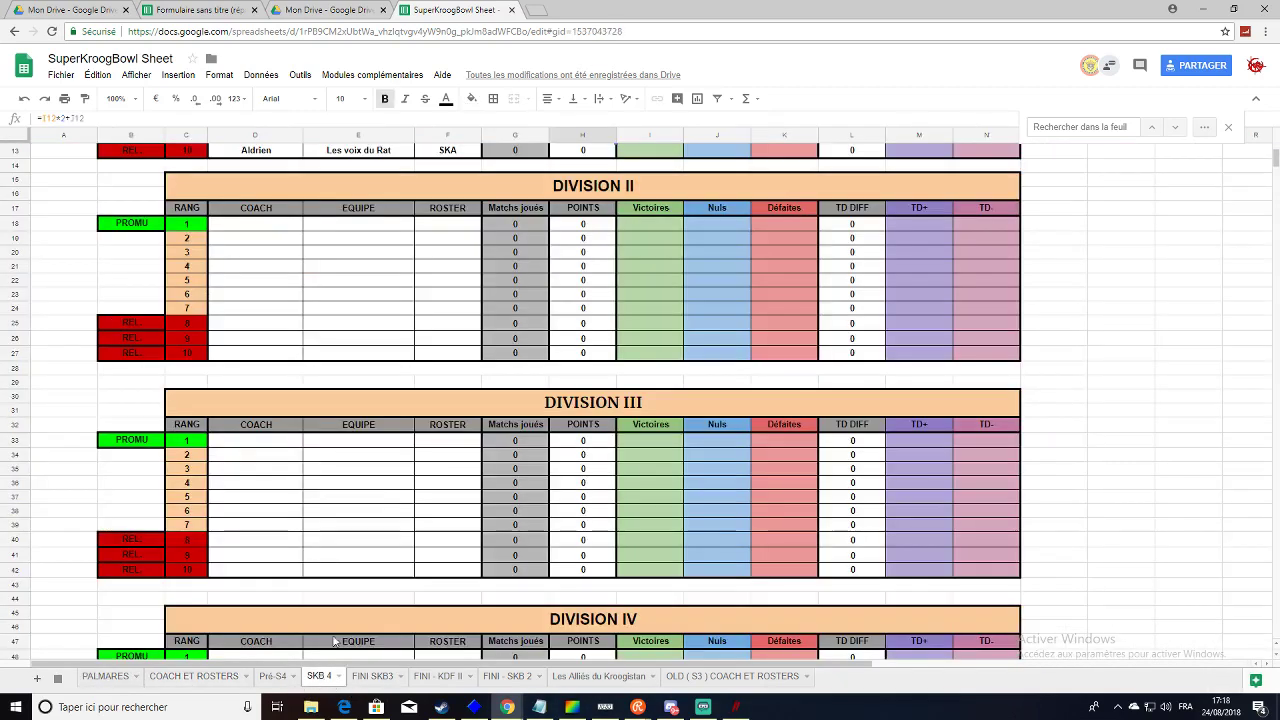
pyautogui.scroll(5, 395, 434)
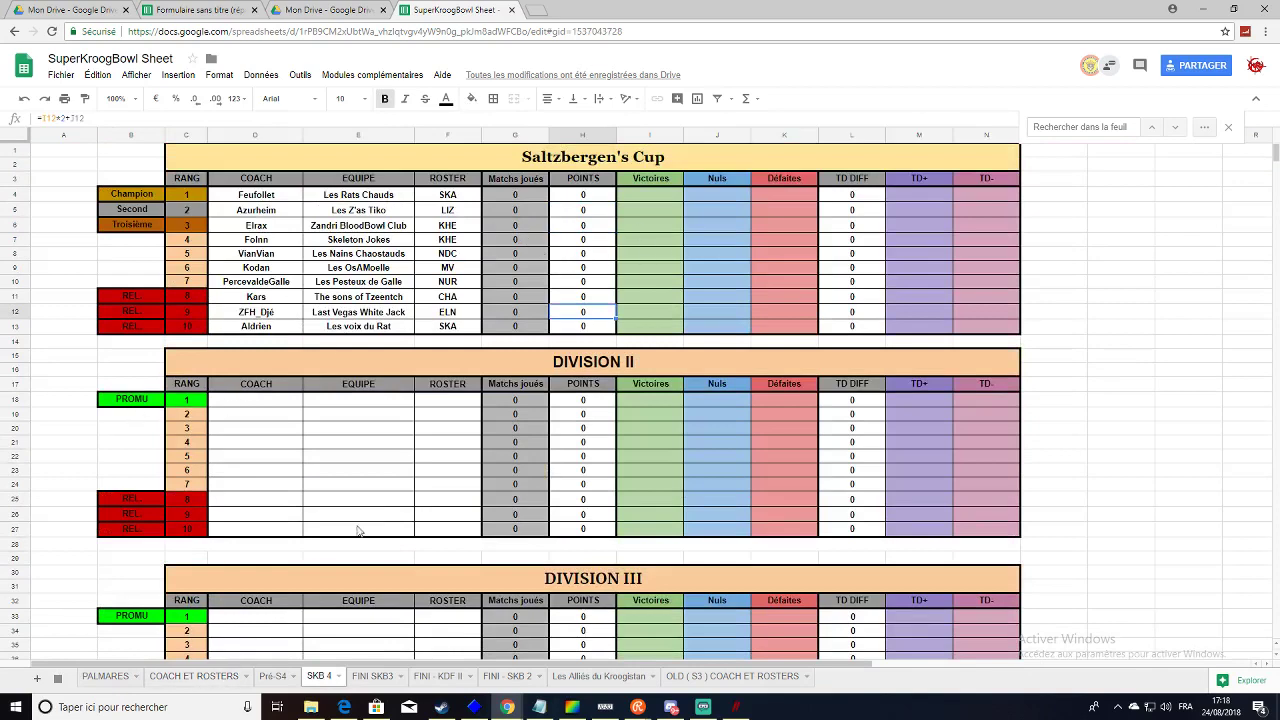
pyautogui.scroll(-5, 416, 506)
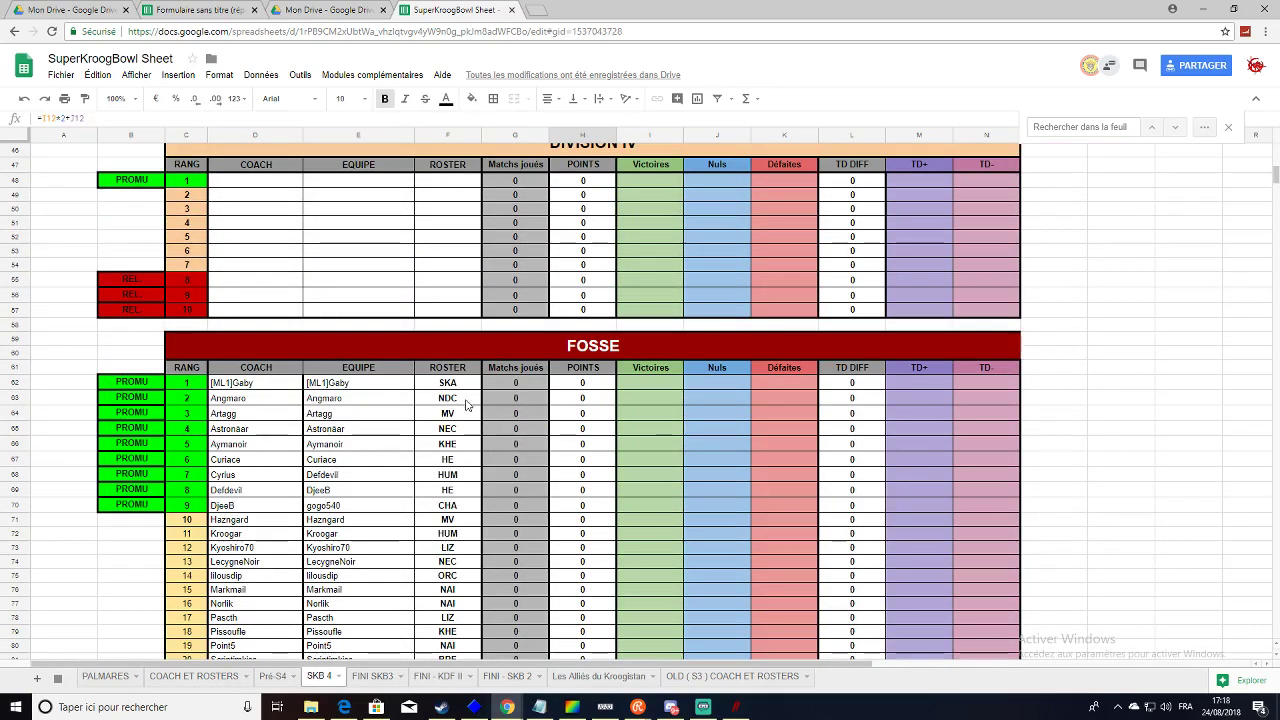
pyautogui.scroll(1, 358, 268)
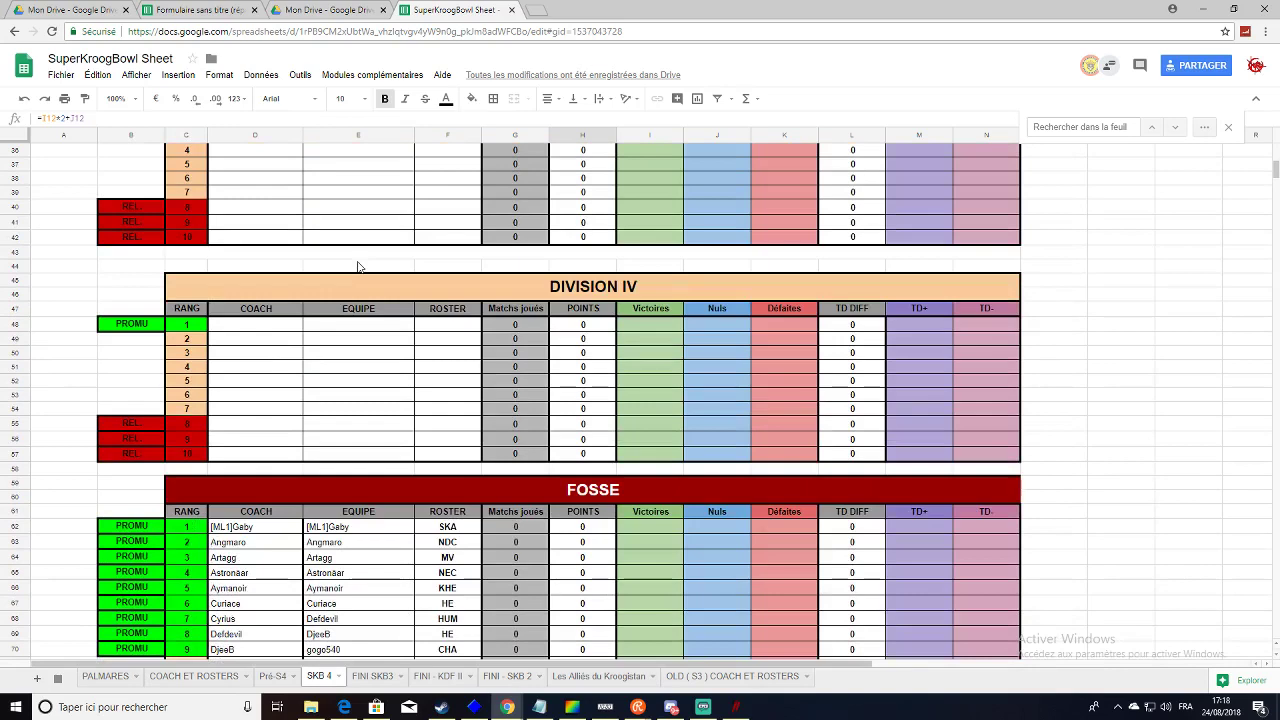
pyautogui.scroll(3, 358, 268)
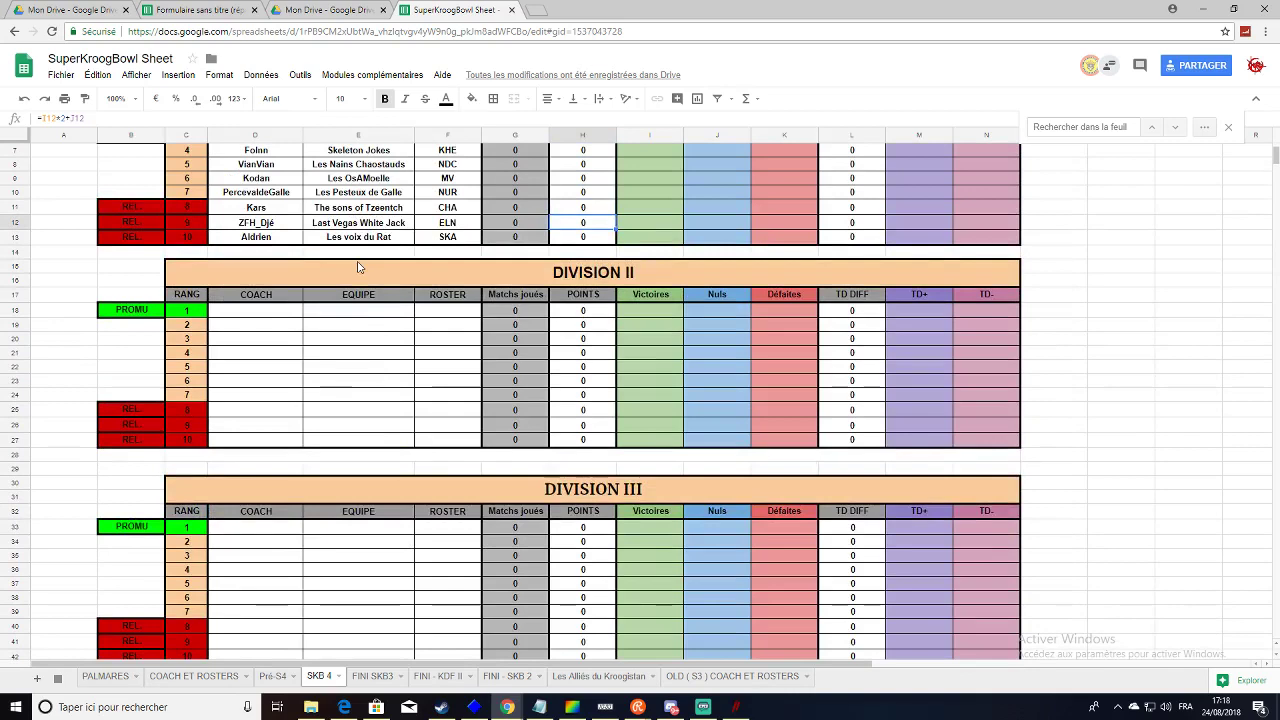
pyautogui.scroll(-3, 561, 358)
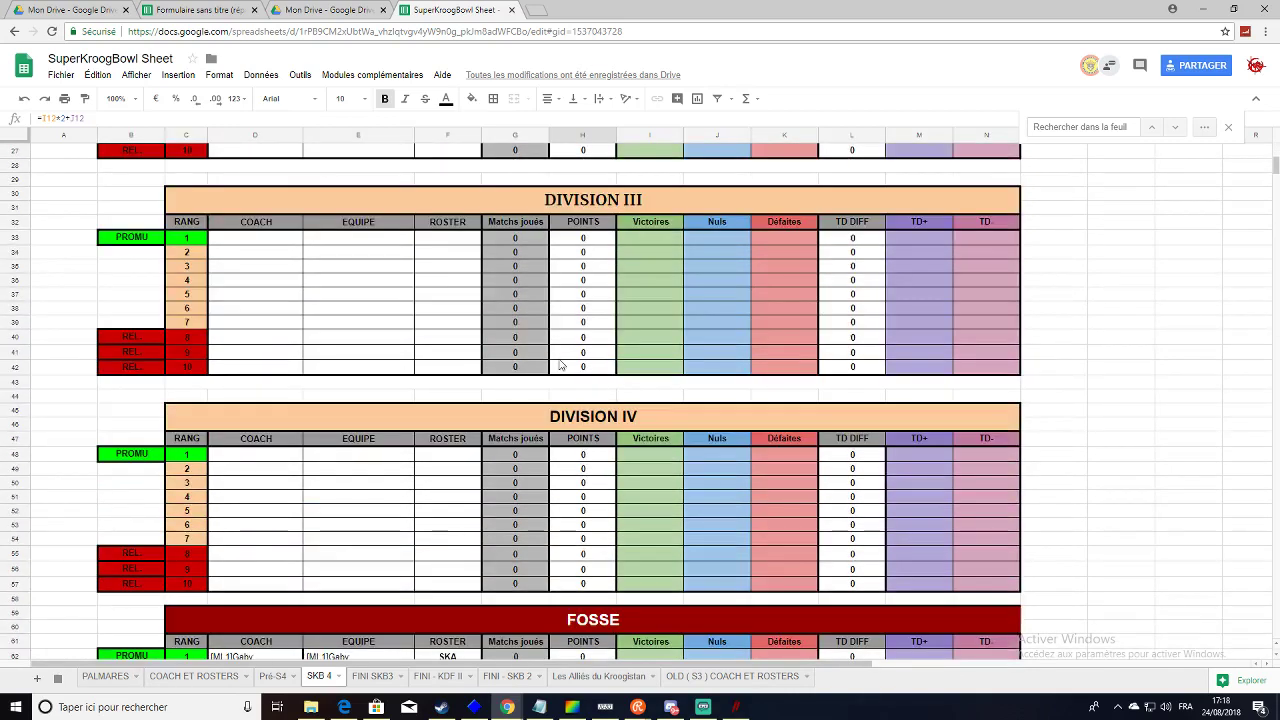
pyautogui.scroll(1, 561, 358)
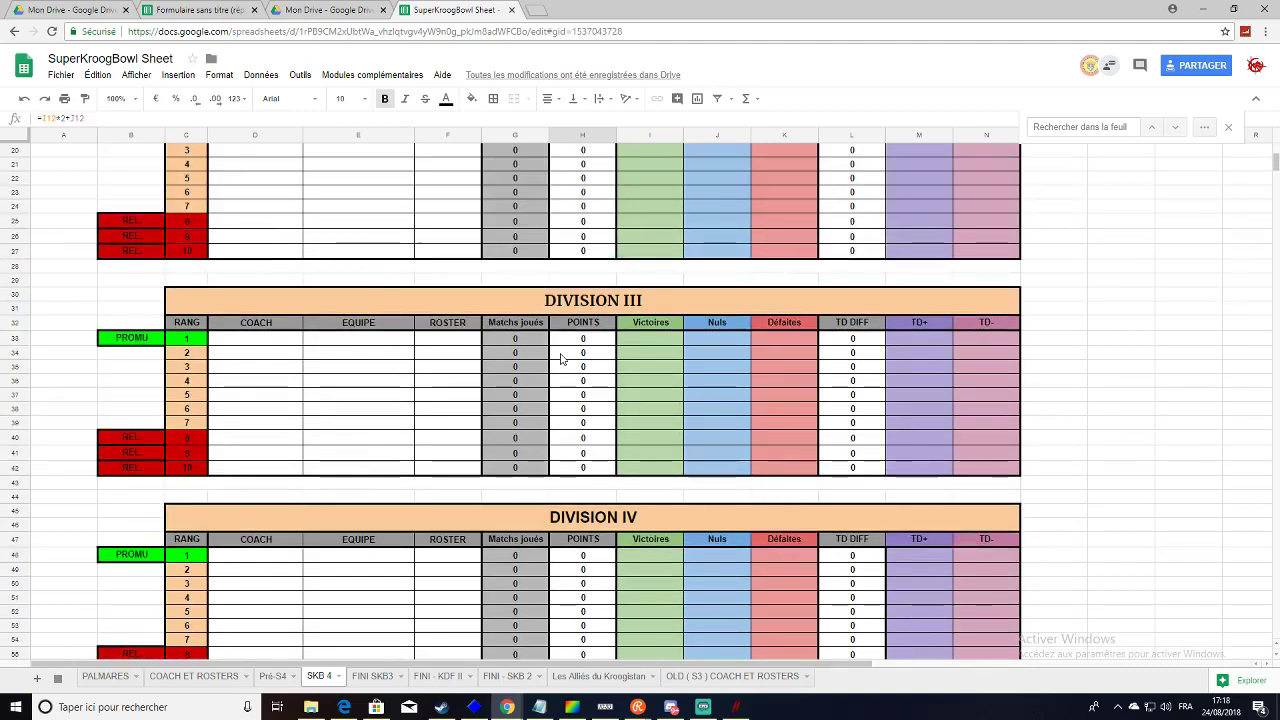
pyautogui.scroll(2, 561, 358)
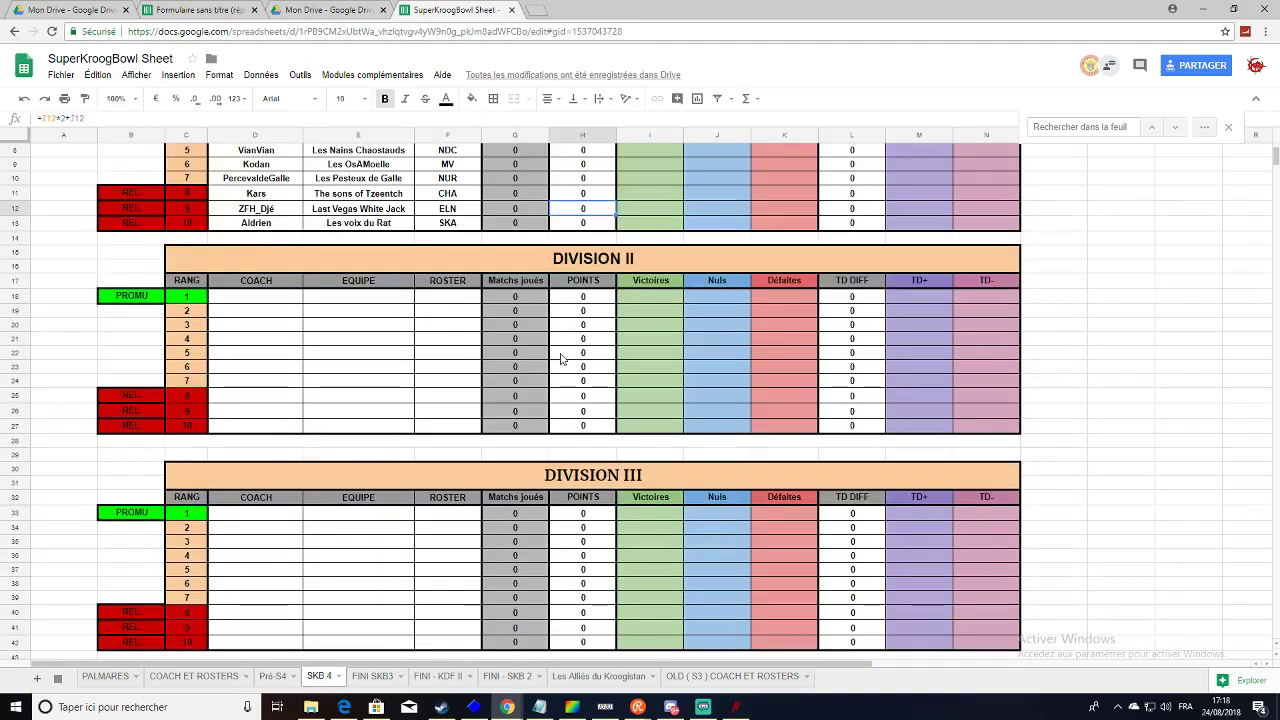
pyautogui.scroll(1, 561, 358)
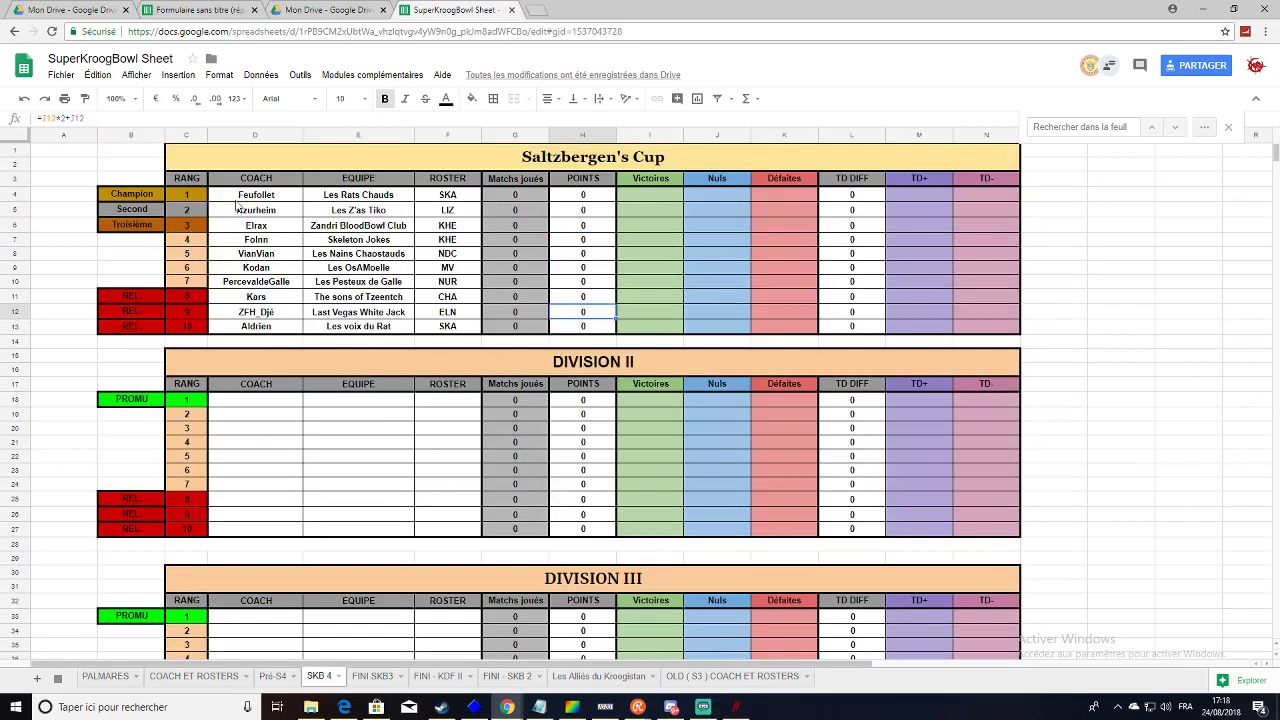
# Highlight the coaches, teams and rosters of ranks 1 to 10 in the Saltzbergen's Cup table.
pyautogui.moveTo(239, 205); pyautogui.dragTo(313, 320)
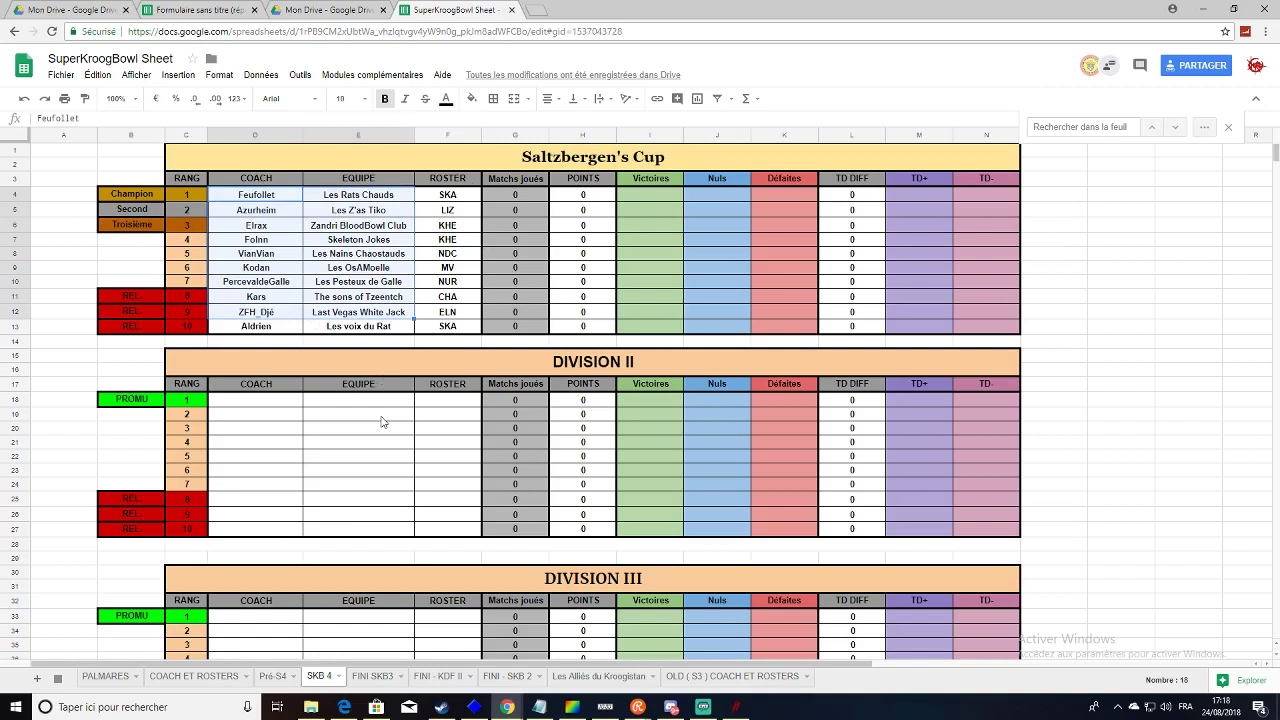
pyautogui.moveTo(258, 328); pyautogui.dragTo(488, 207)
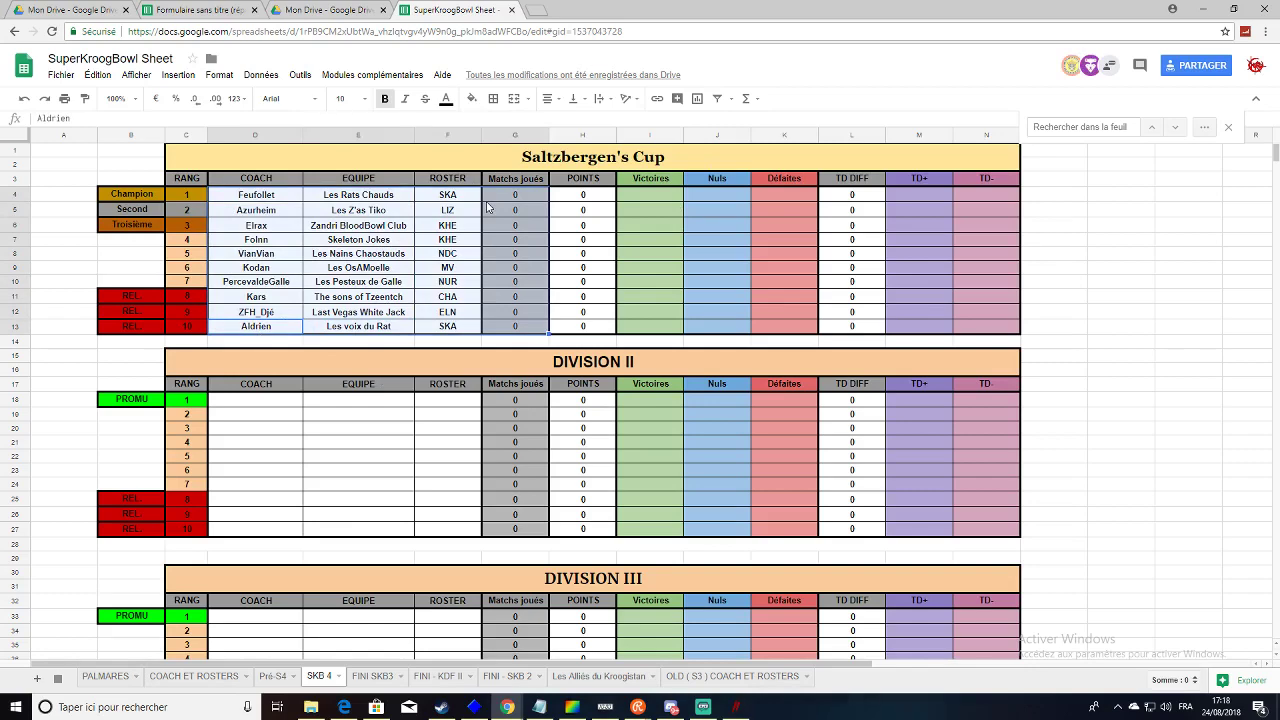
pyautogui.scroll(-3, 424, 272)
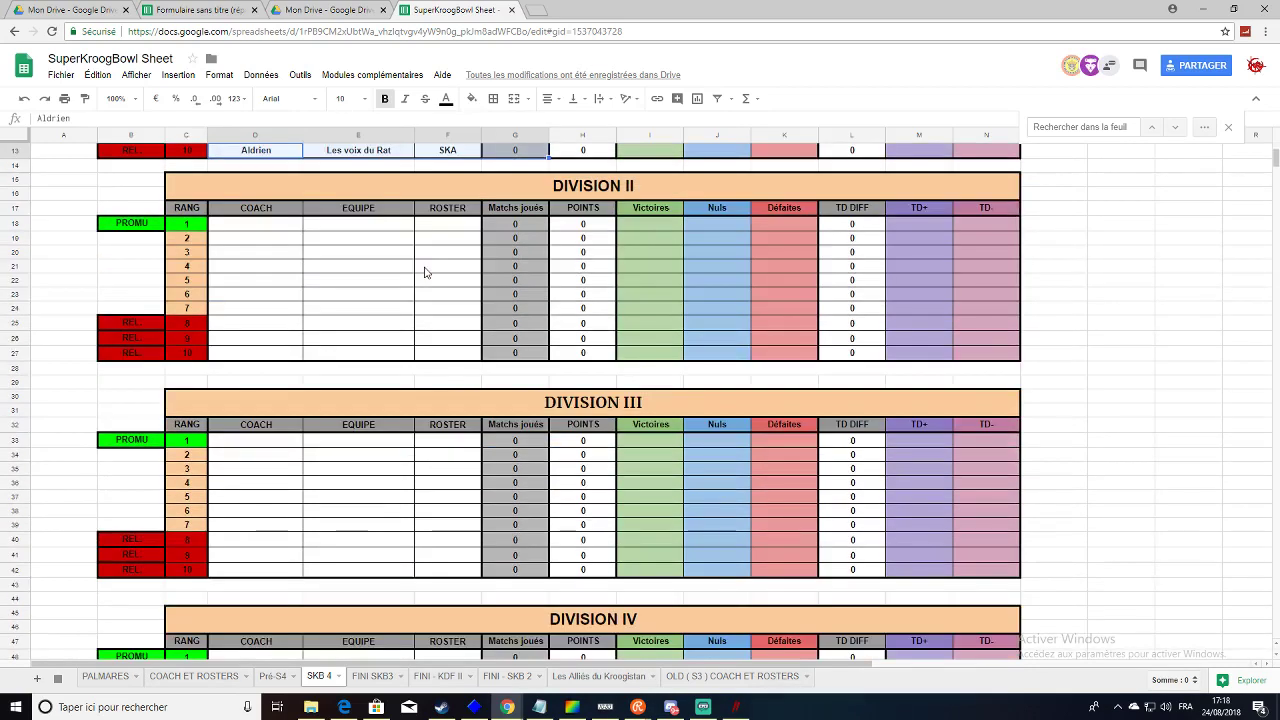
pyautogui.scroll(3, 424, 272)
pyautogui.click(380, 214)
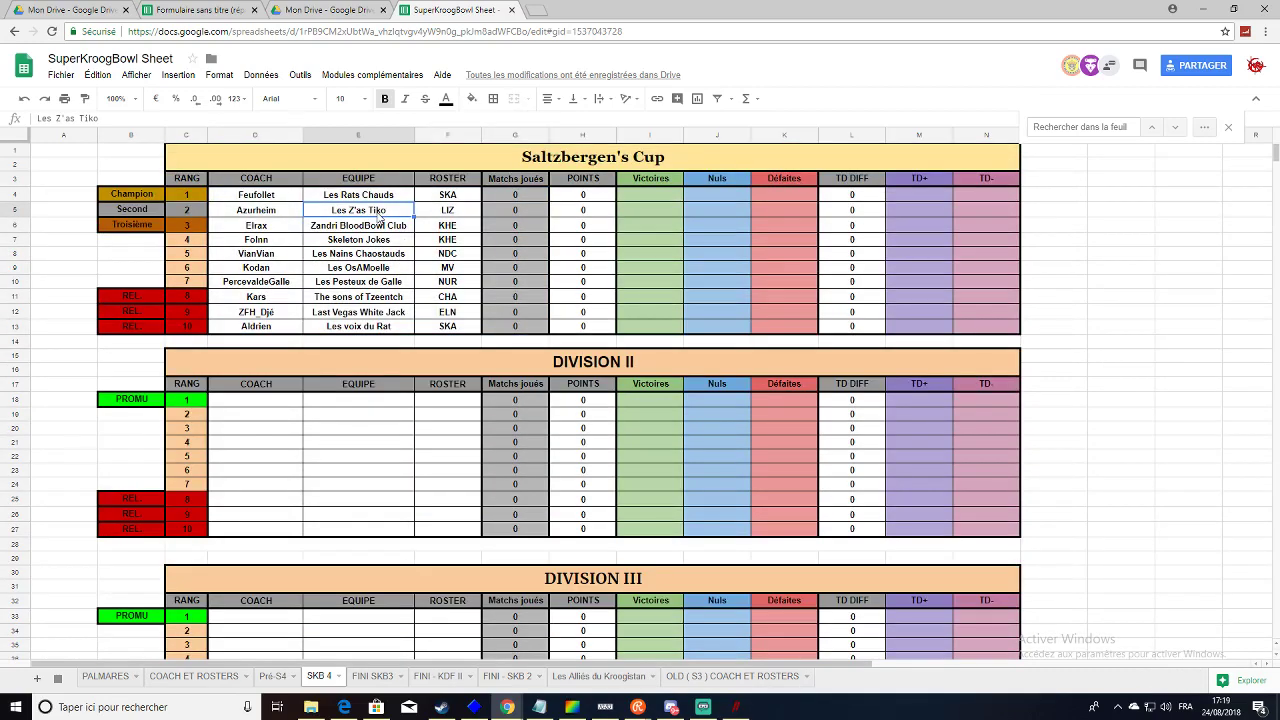
# Highlight ranks 1 to 17 of the FOSSE table from the coach column to the points column.
pyautogui.scroll(-10, 380, 218)
pyautogui.click(282, 285)
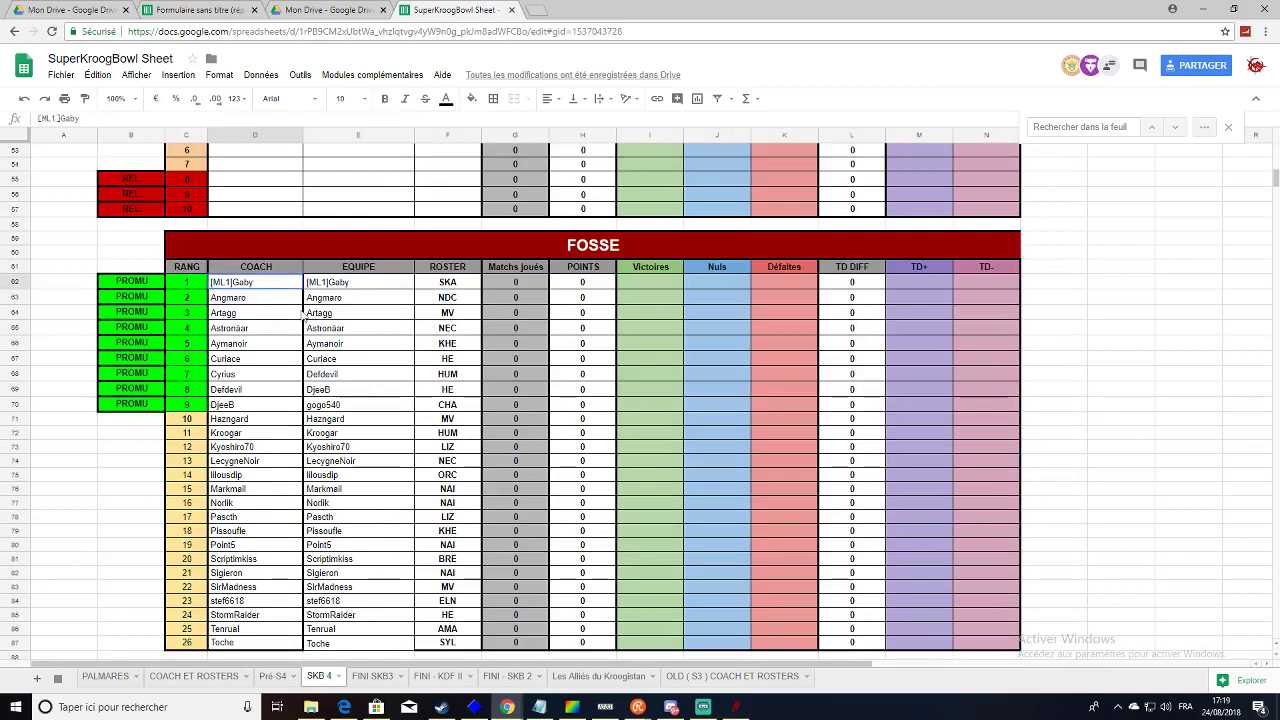
pyautogui.moveTo(303, 315); pyautogui.dragTo(577, 517)
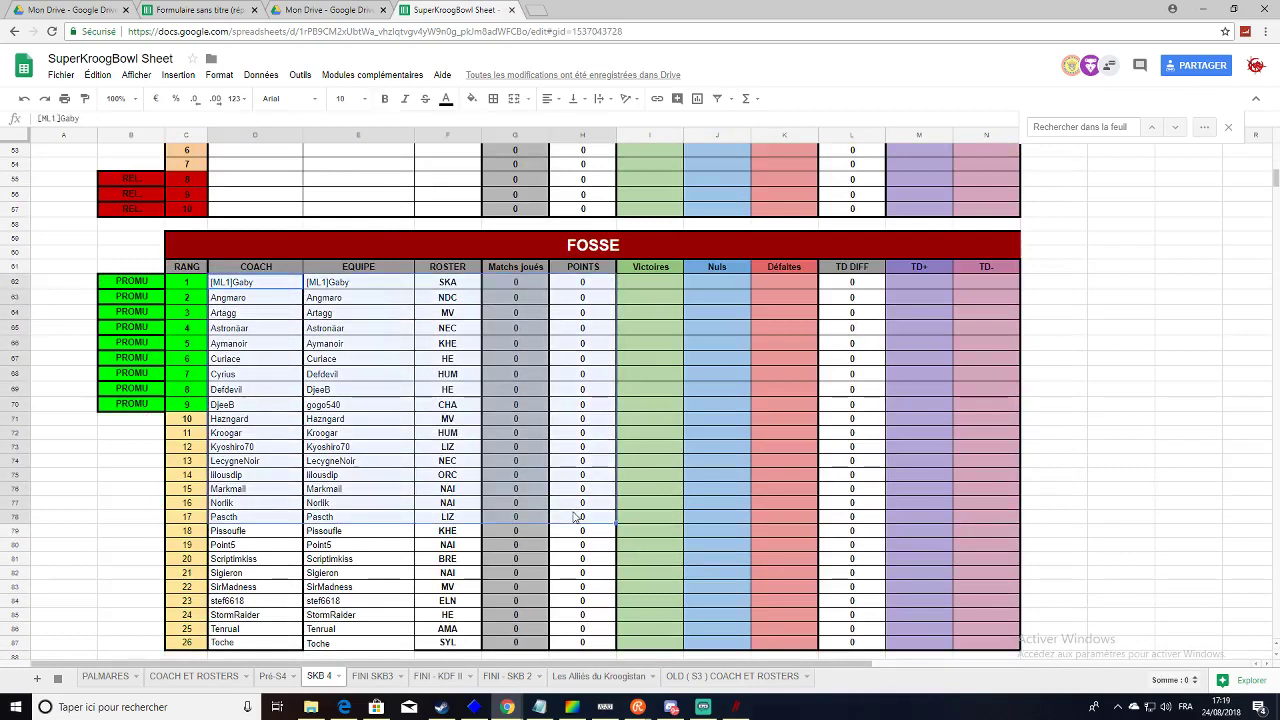
# Clear the team names of ranks 1 to 26 in the FOSSE table on the SKB 4 sheet.
pyautogui.click(281, 677)
pyautogui.click(320, 677)
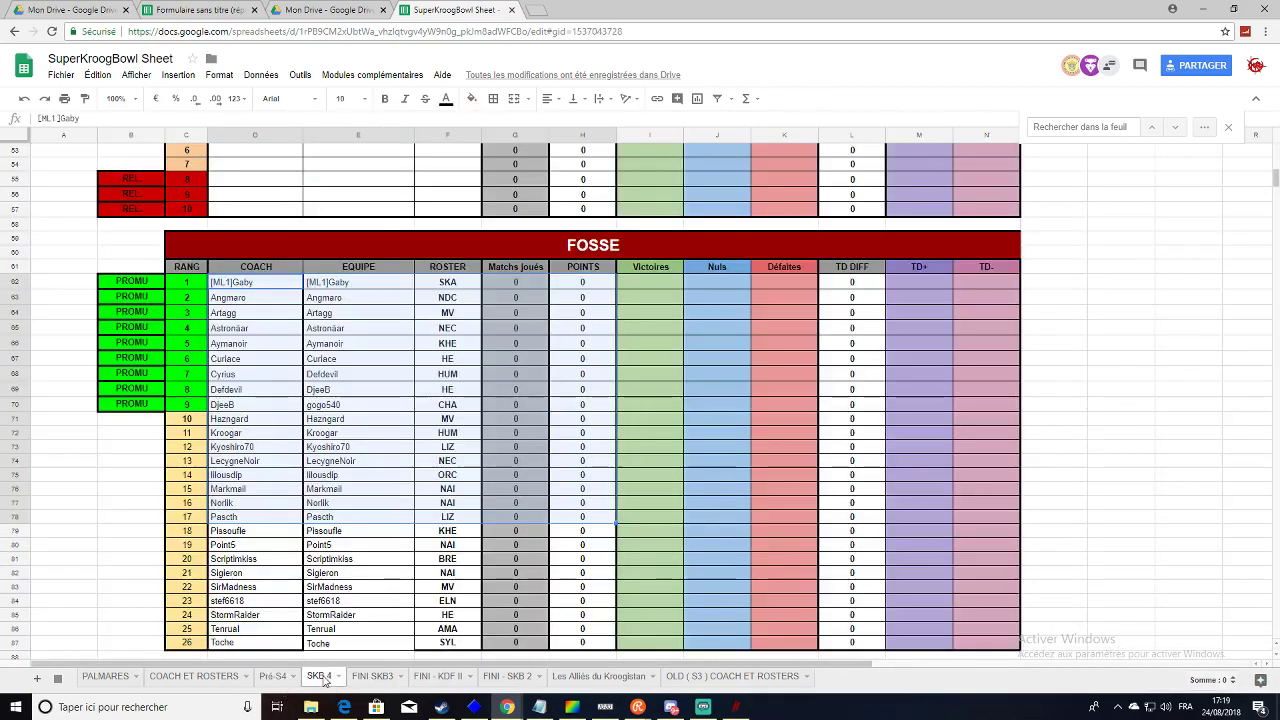
pyautogui.click(357, 292)
pyautogui.moveTo(356, 283); pyautogui.dragTo(367, 645)
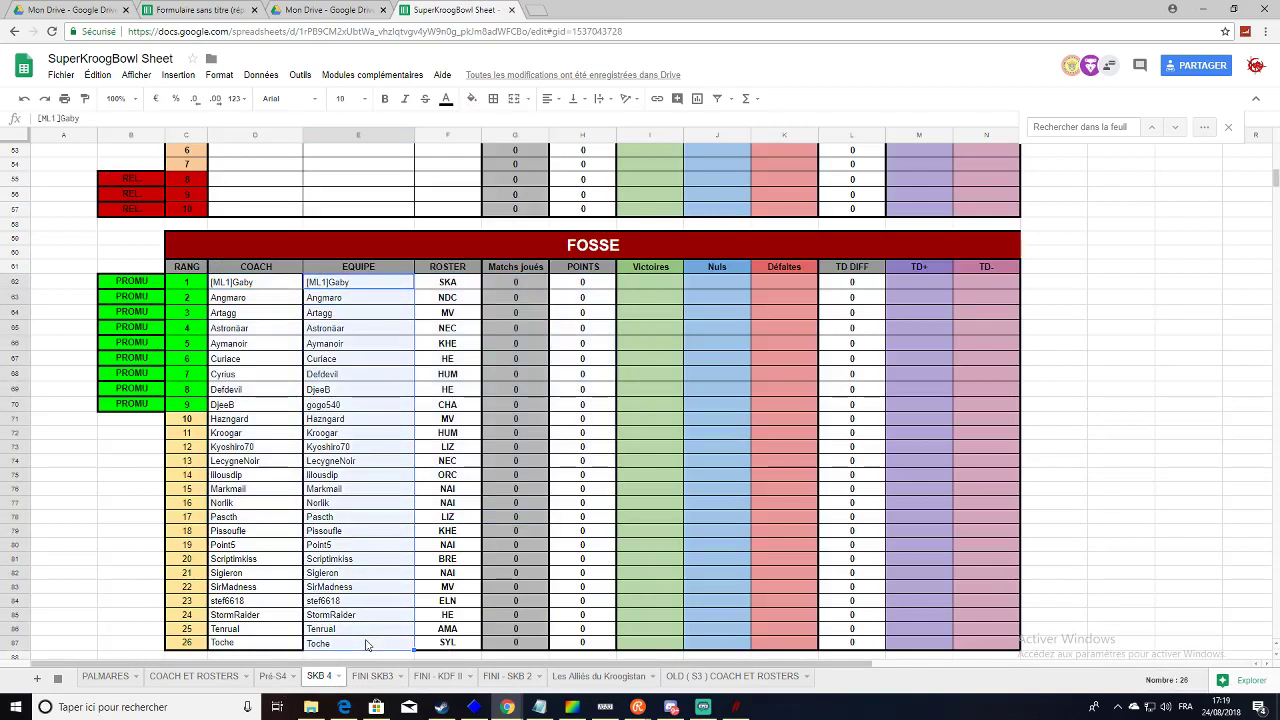
pyautogui.press('Delete')
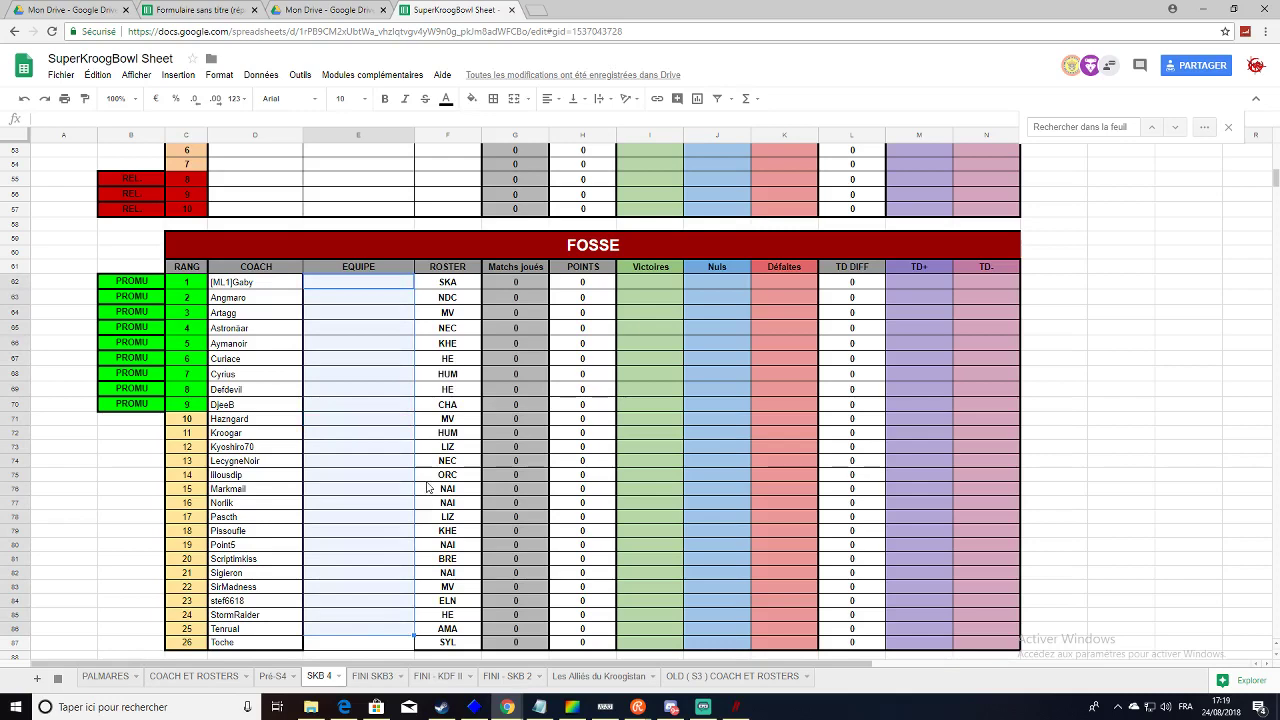
# Look over the DIVISION IV and FOSSE tables, and bring up the system calendar for August 2018.
pyautogui.scroll(2, 642, 542)
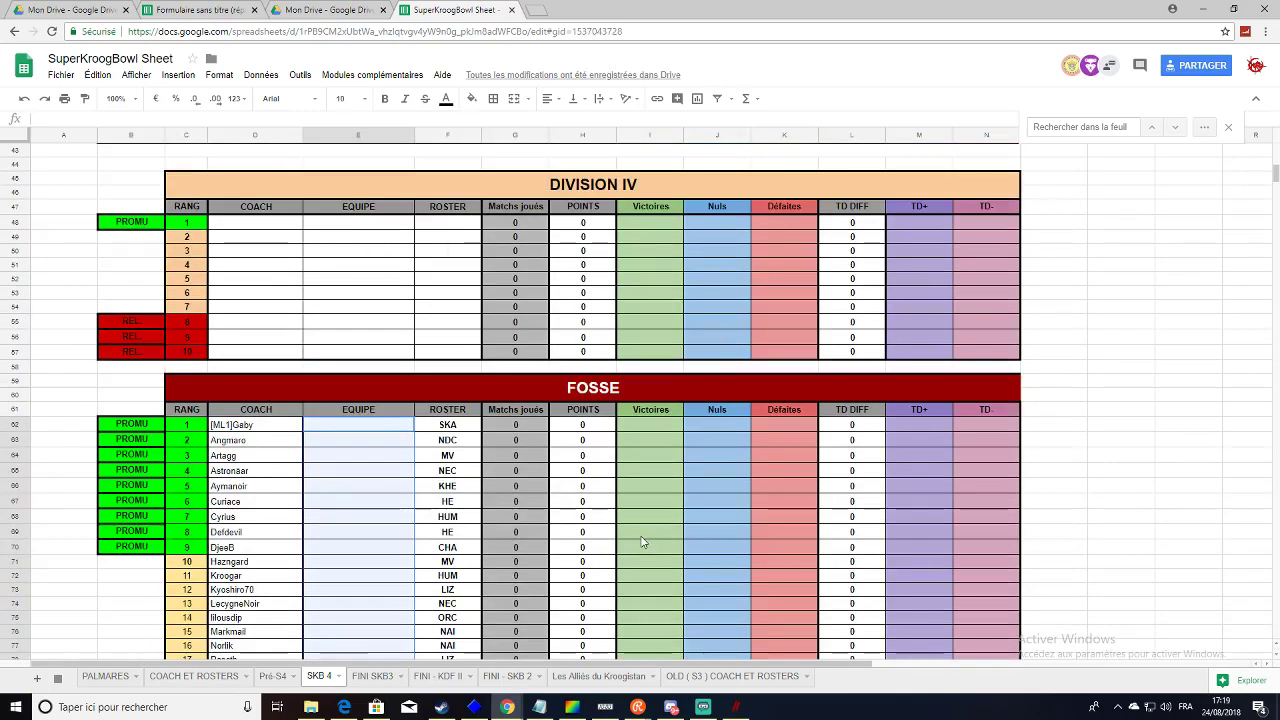
pyautogui.scroll(-3, 642, 542)
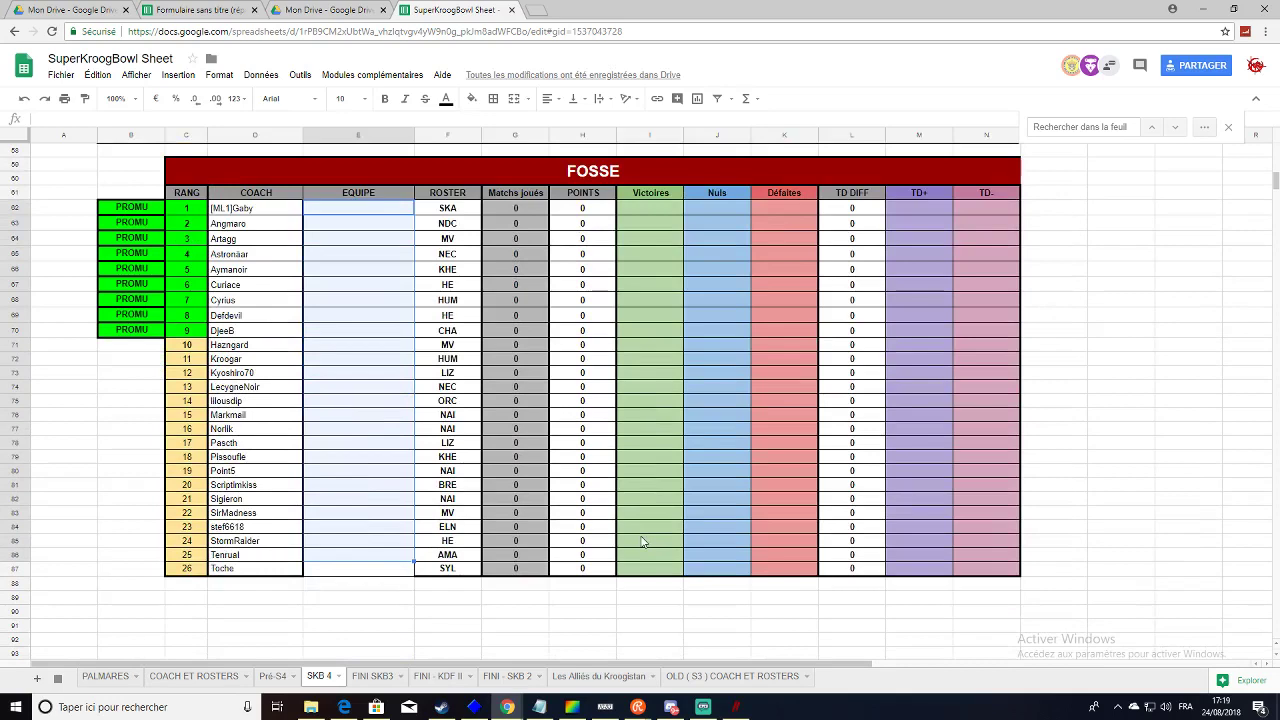
pyautogui.click(1213, 703)
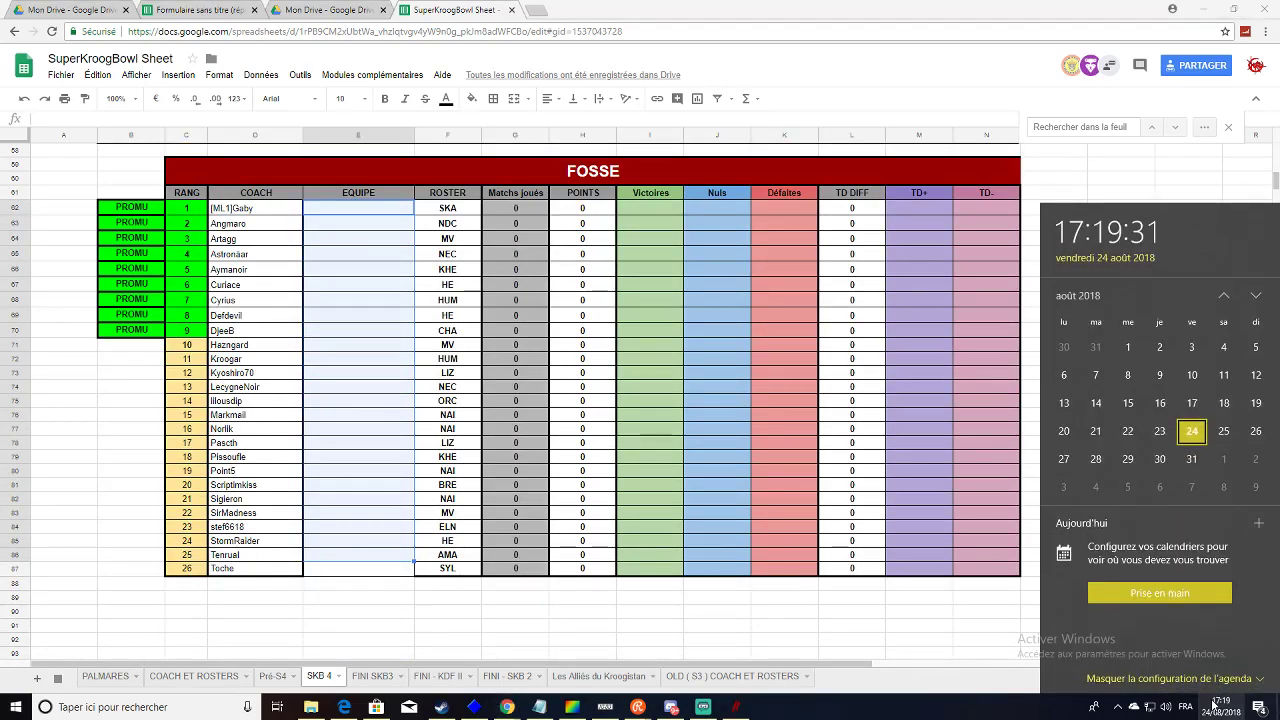